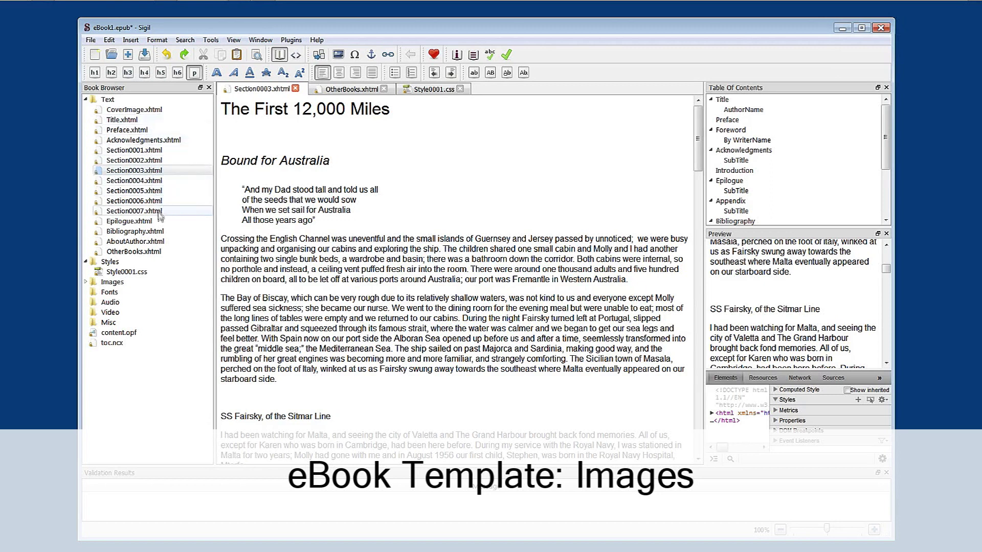
- Look at the Epilogue.xhtml chapter, close it, and return to Section0003.xhtml
double_click(134, 223)
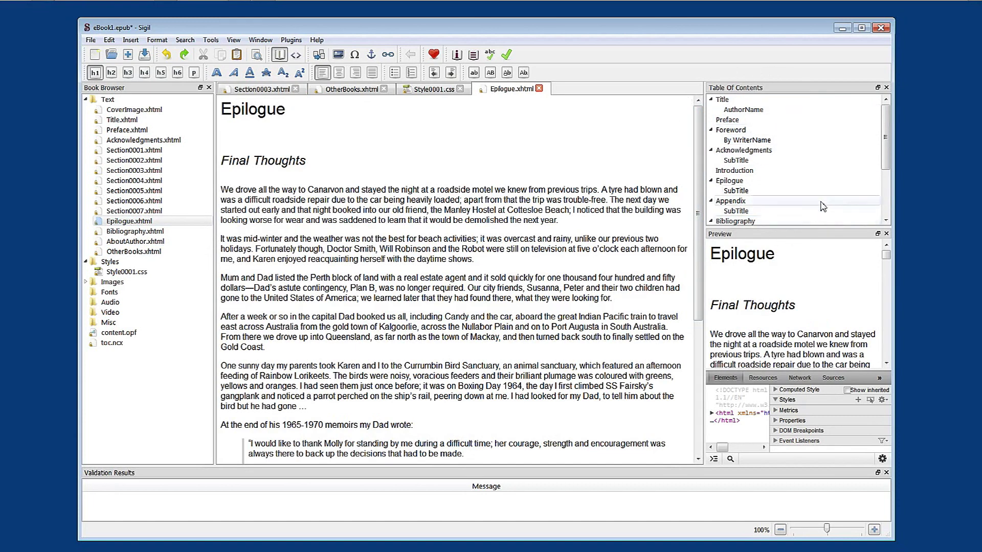
click(539, 89)
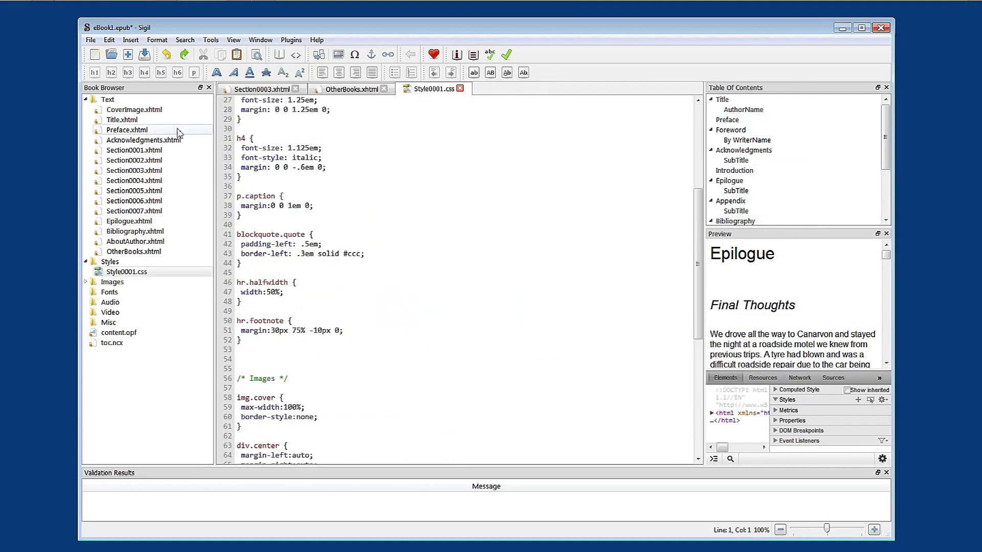
click(266, 91)
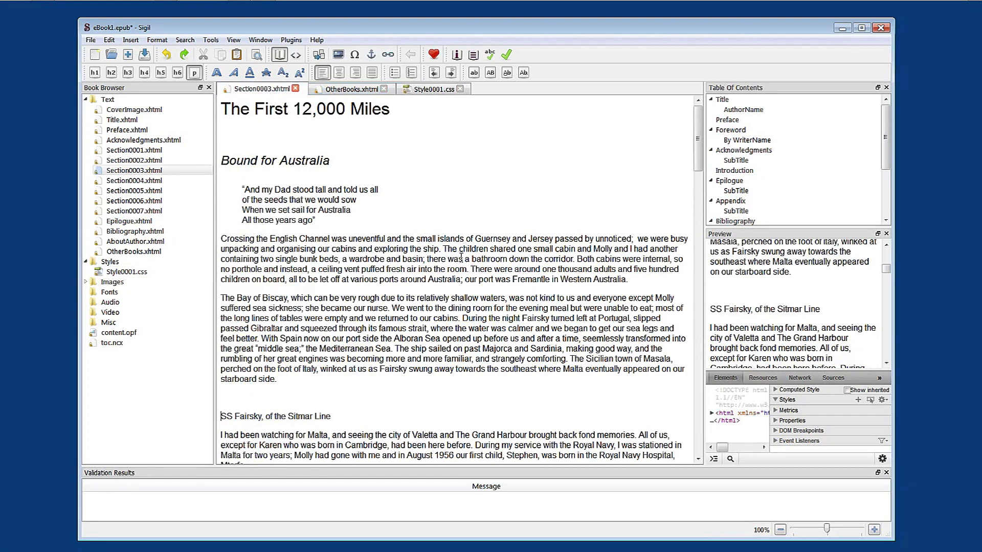
- Switch to InDesign to view the ship illustration and its caption in 12000Miles.indd, and return to Sigil
mouse_move(322, 6)
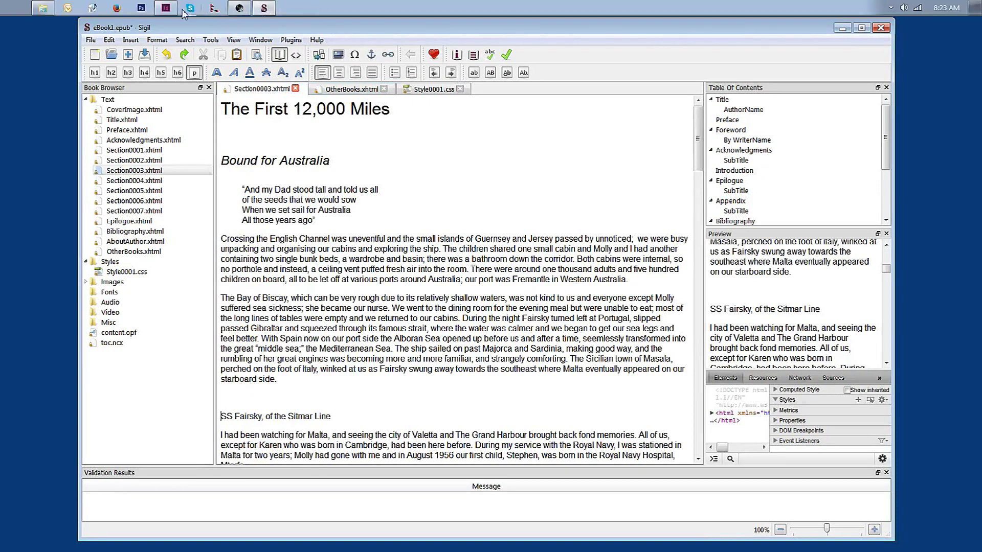
click(165, 8)
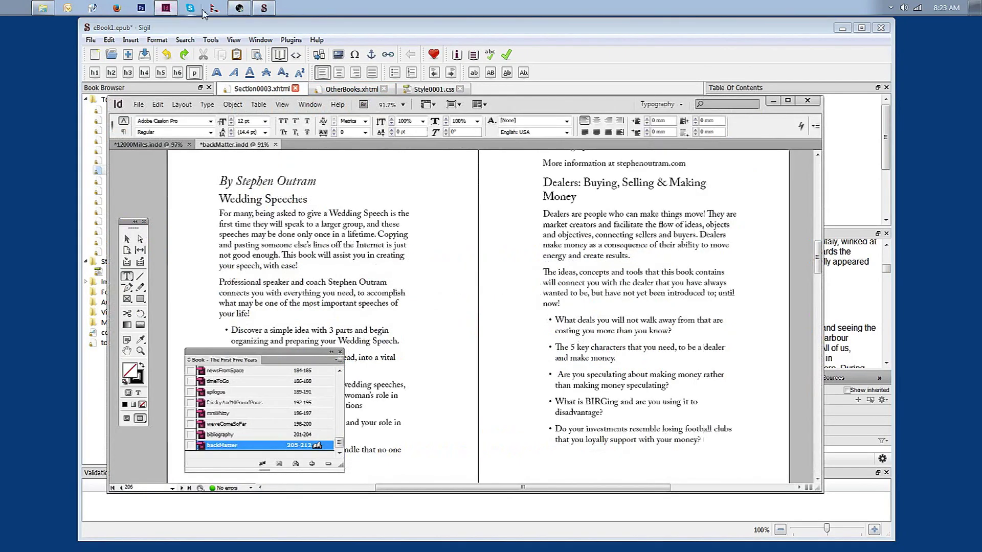
click(167, 146)
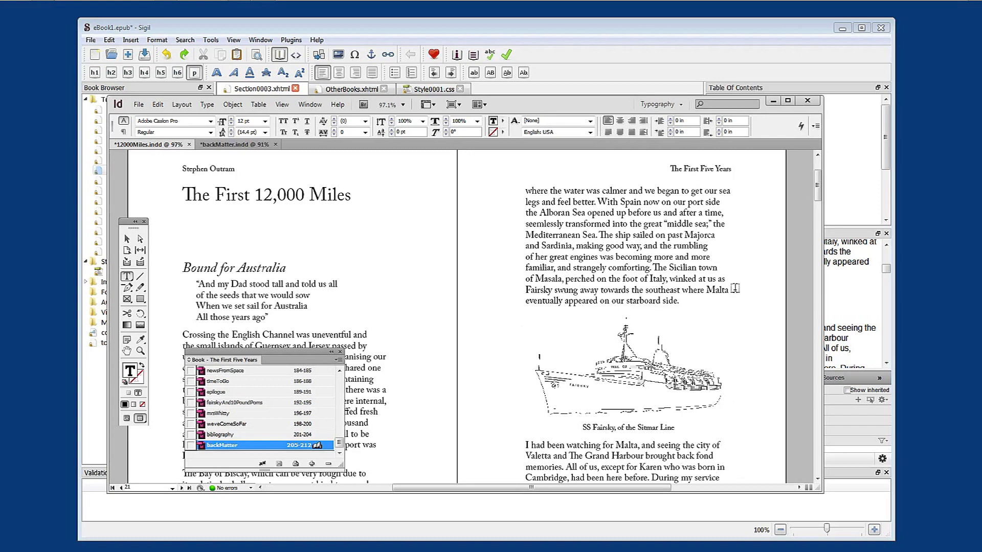
click(546, 28)
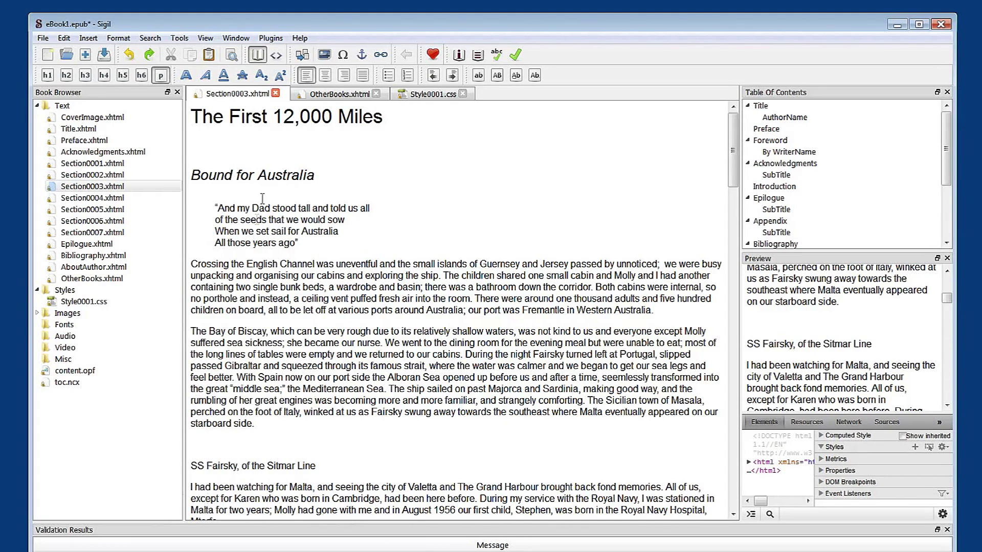
- Insert fairsky.jpg from the eBook folder into the empty paragraph above the "SS Fairsky, of the Sitmar Line" caption
click(283, 58)
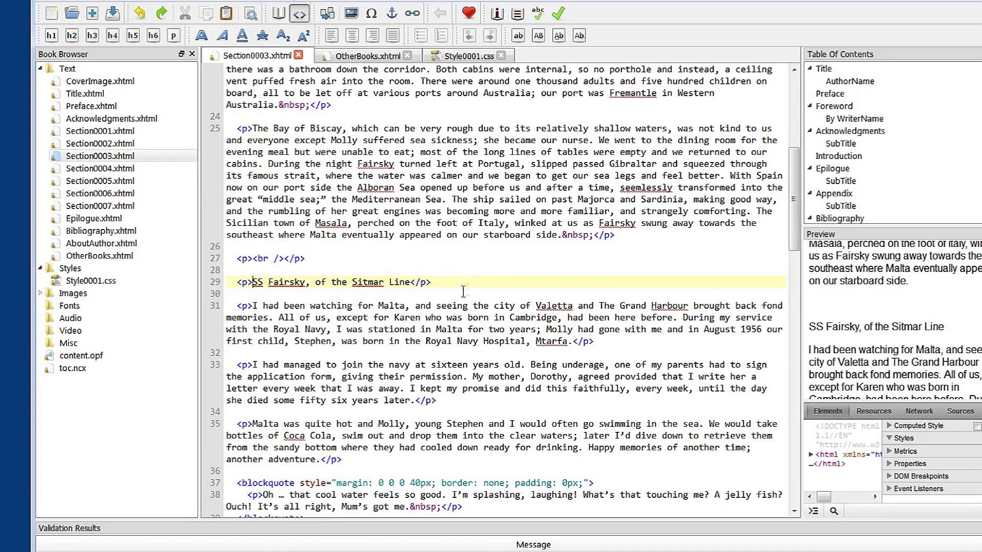
click(279, 14)
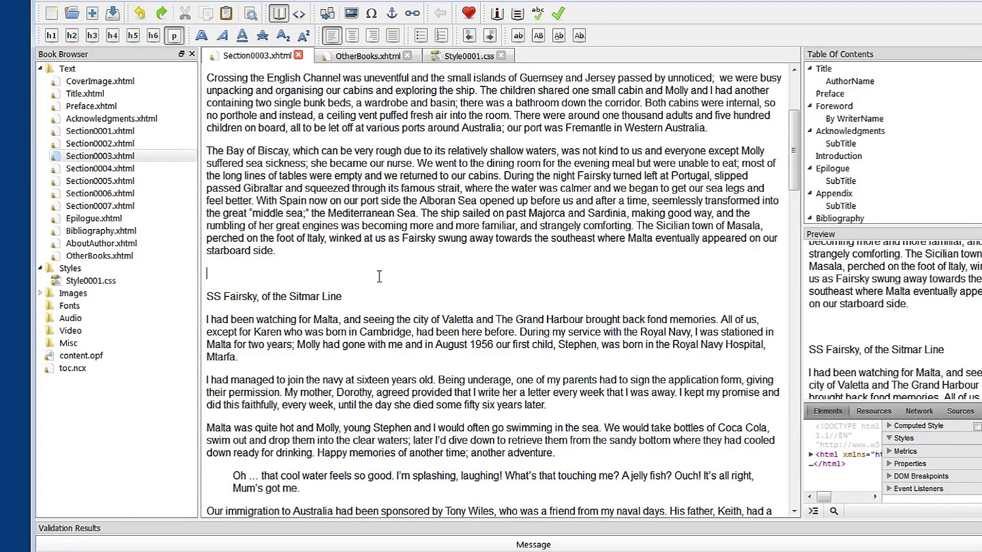
click(351, 15)
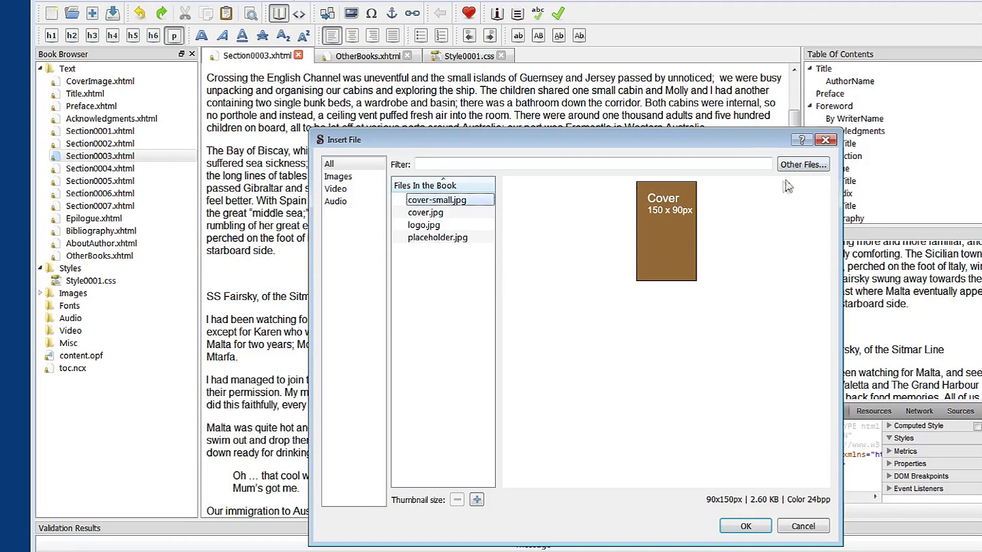
click(803, 164)
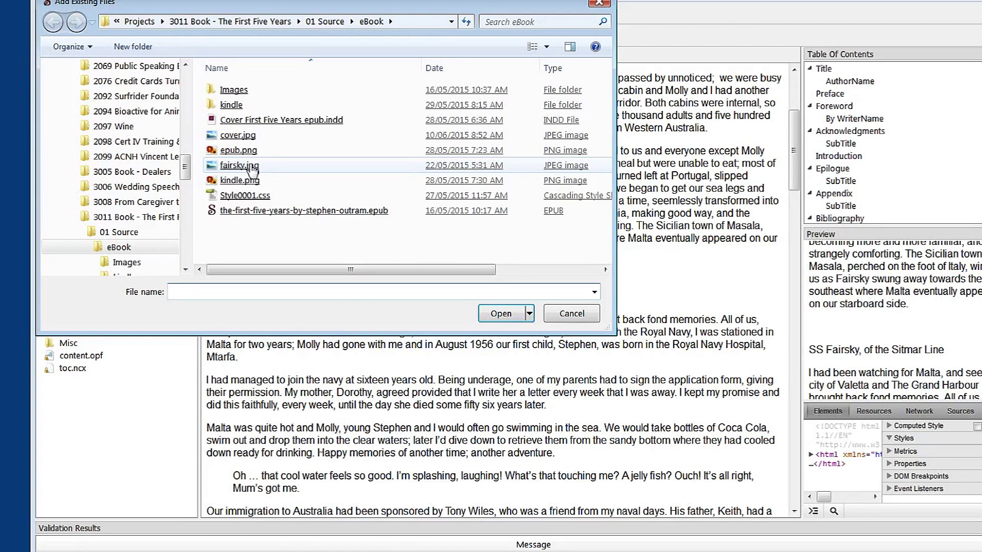
click(252, 169)
click(500, 314)
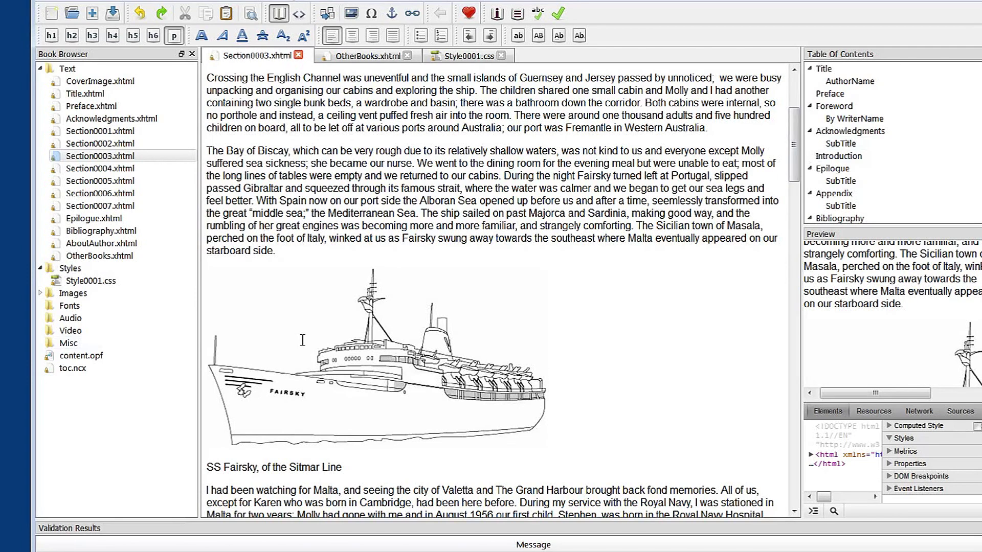
- Examine the book's Images folder, the ship image's tag in the code of Section0003.xhtml, and the image in the page view
click(40, 294)
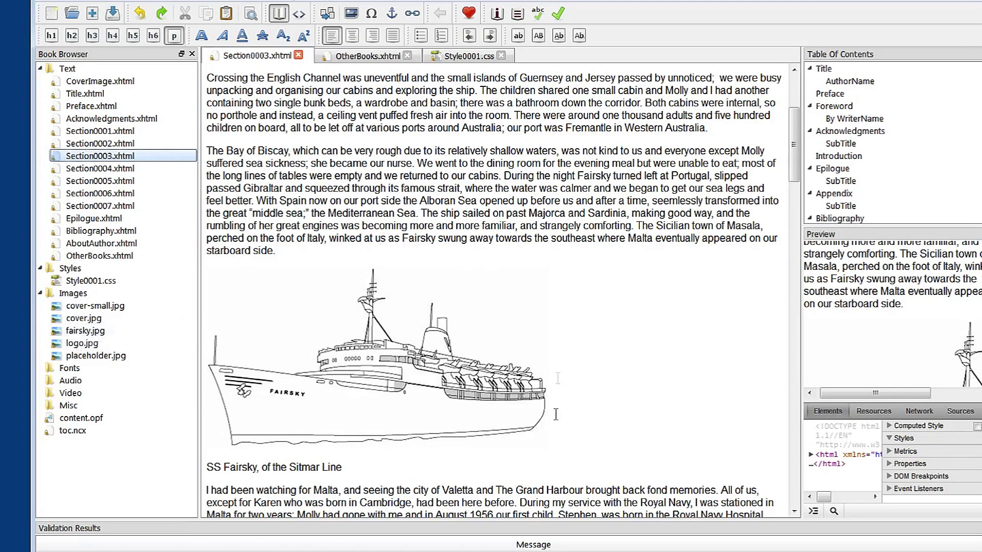
click(300, 15)
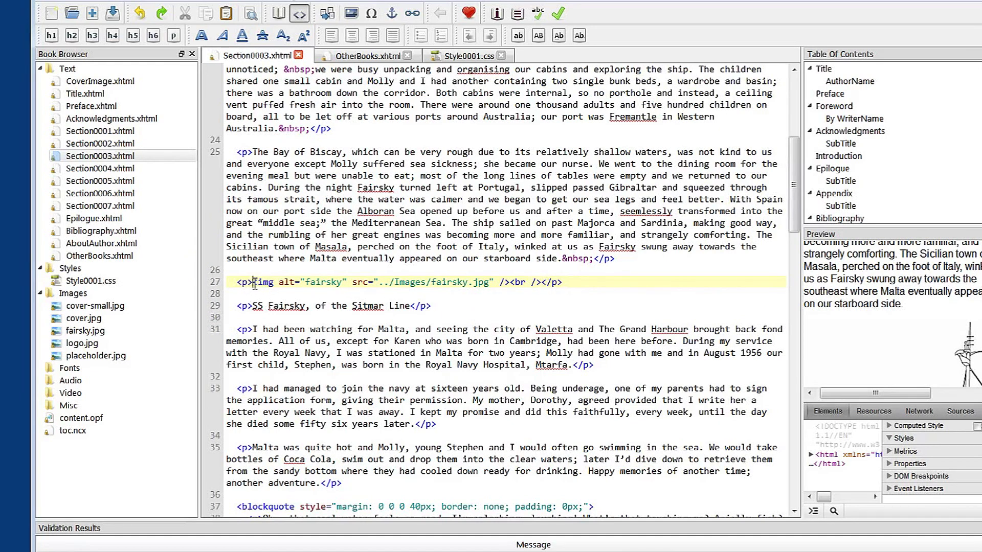
drag(254, 283, 510, 283)
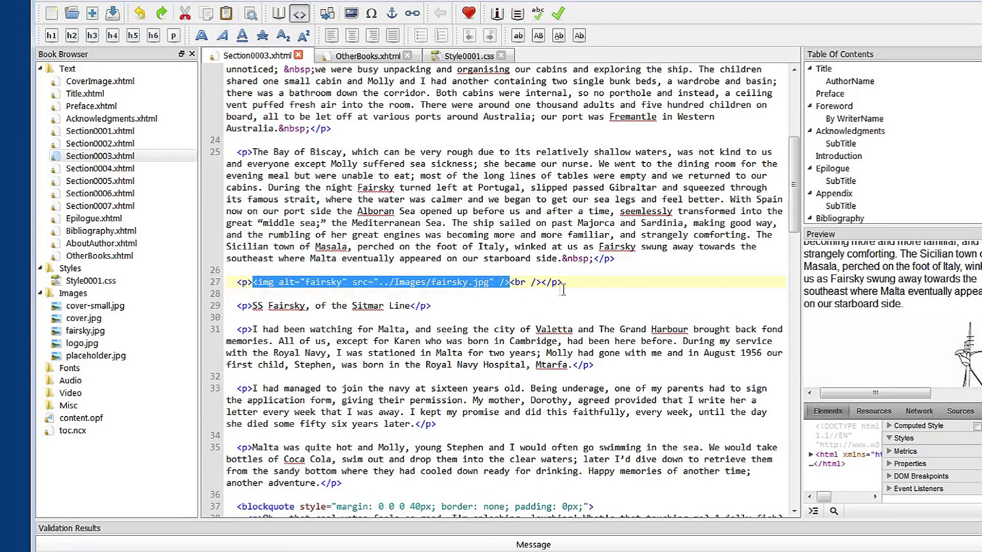
click(581, 285)
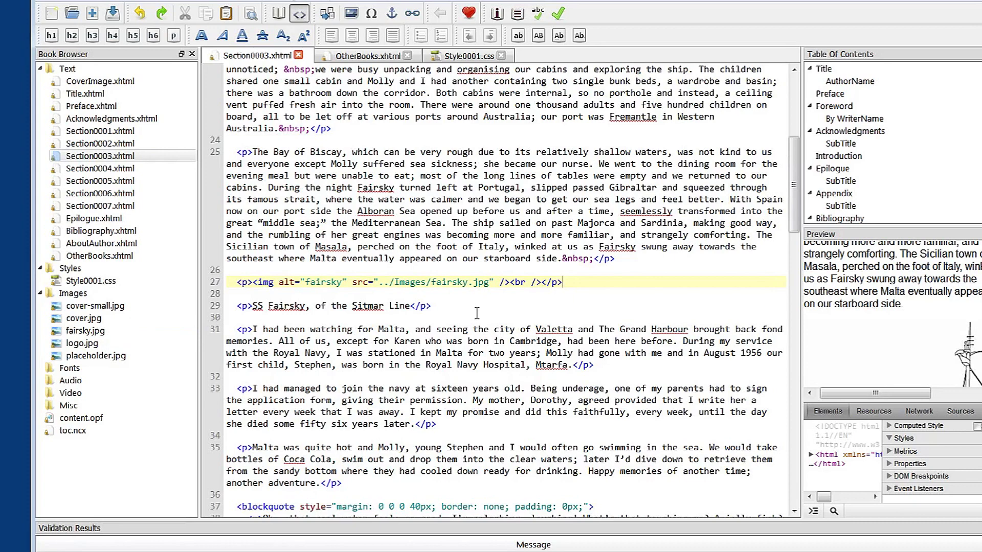
double_click(503, 283)
click(516, 283)
click(279, 13)
scroll(466, 325, down, 2)
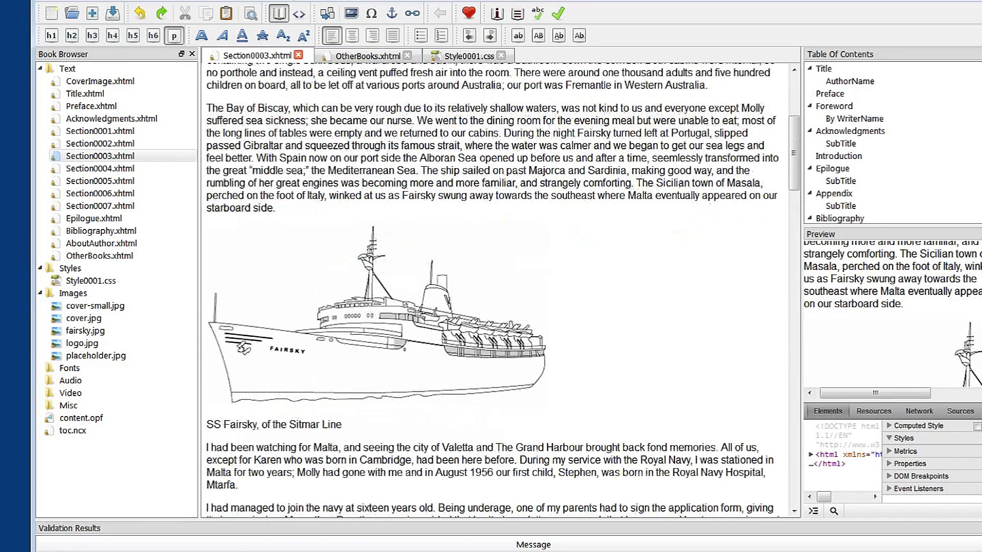
click(368, 366)
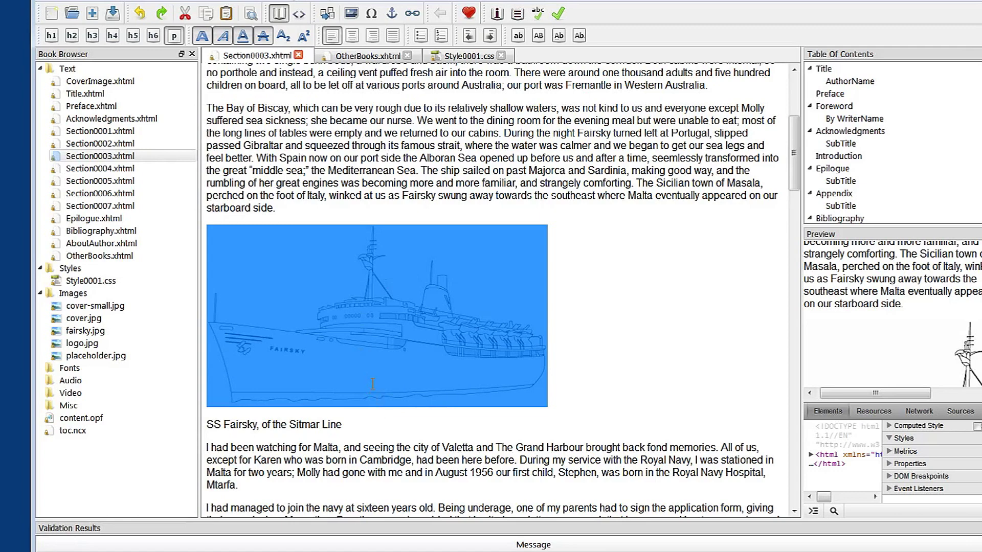
click(559, 355)
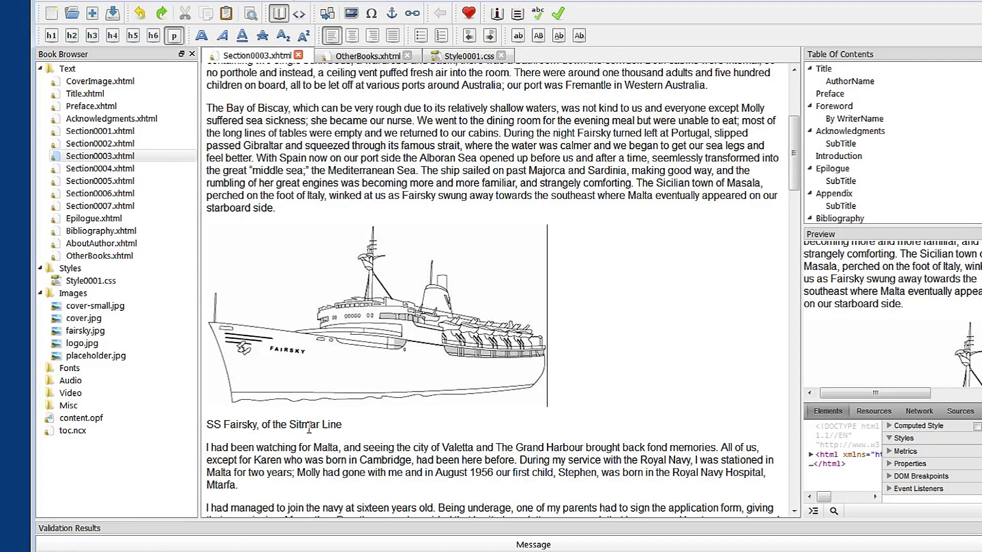
- Merge the "SS Fairsky, of the Sitmar Line" caption into the ship image's paragraph, on its own line directly below the image
click(207, 424)
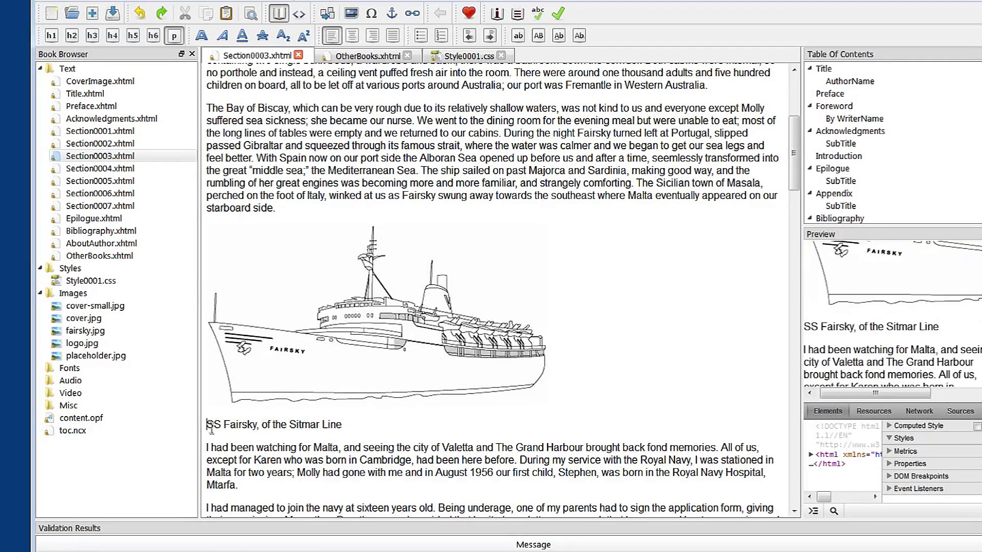
key(BackSpace)
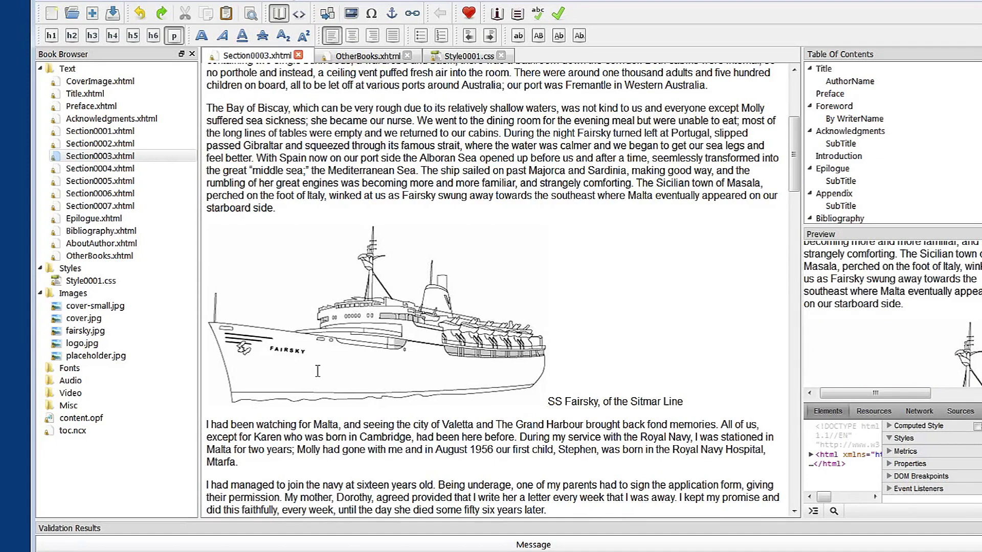
key(Return)
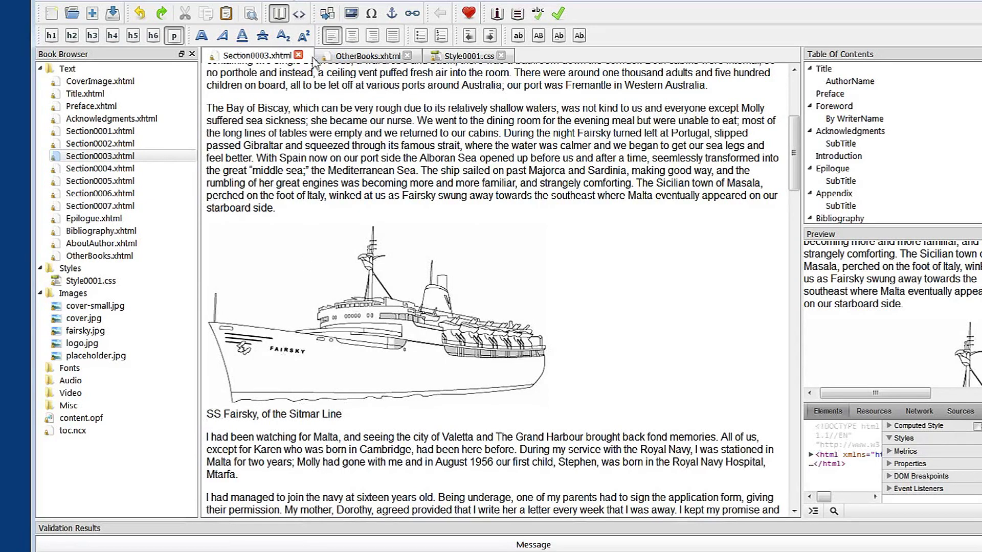
- Delete the extra <br /> tag after the ship caption in the code of Section0003.xhtml and return to the page view
click(301, 16)
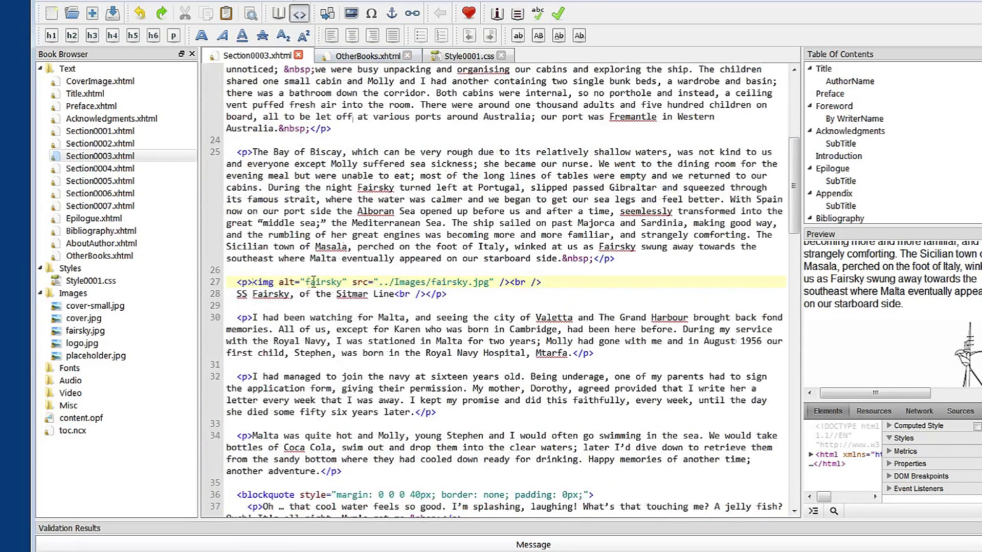
click(253, 281)
click(429, 295)
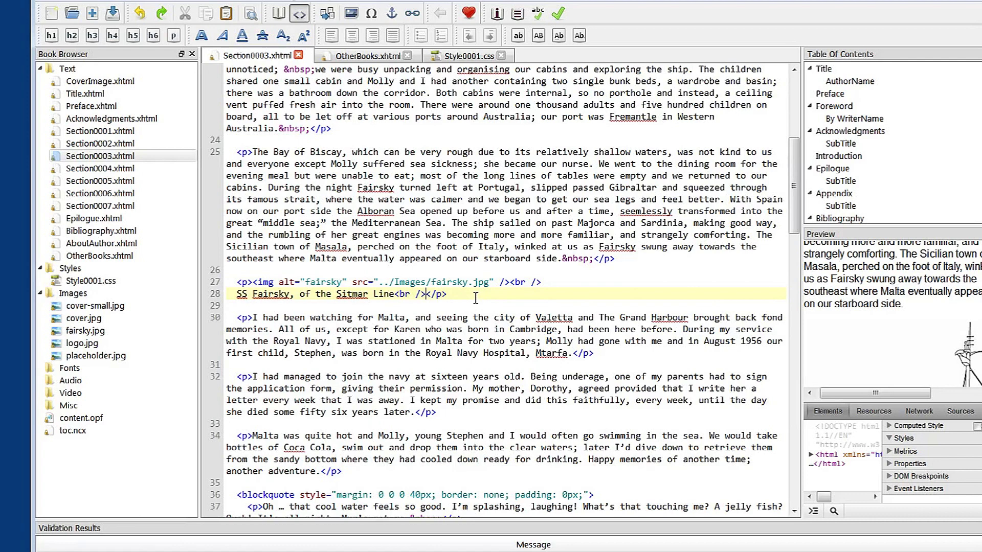
key(BackSpace)
key(BackSpace)
key(BackSpace)
key(BackSpace)
key(BackSpace)
key(BackSpace)
click(281, 15)
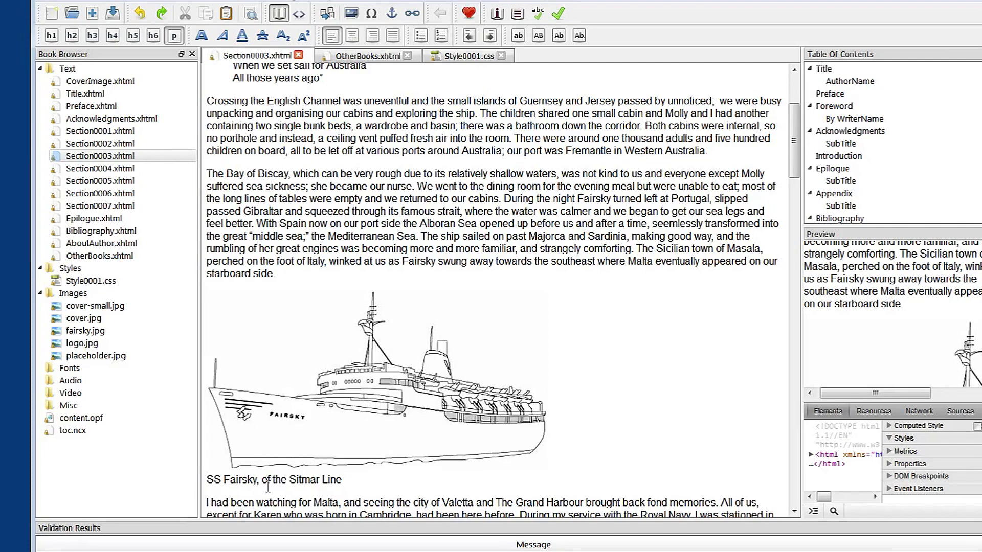
- Examine the p.caption rule in the Style0001.css stylesheet
click(463, 57)
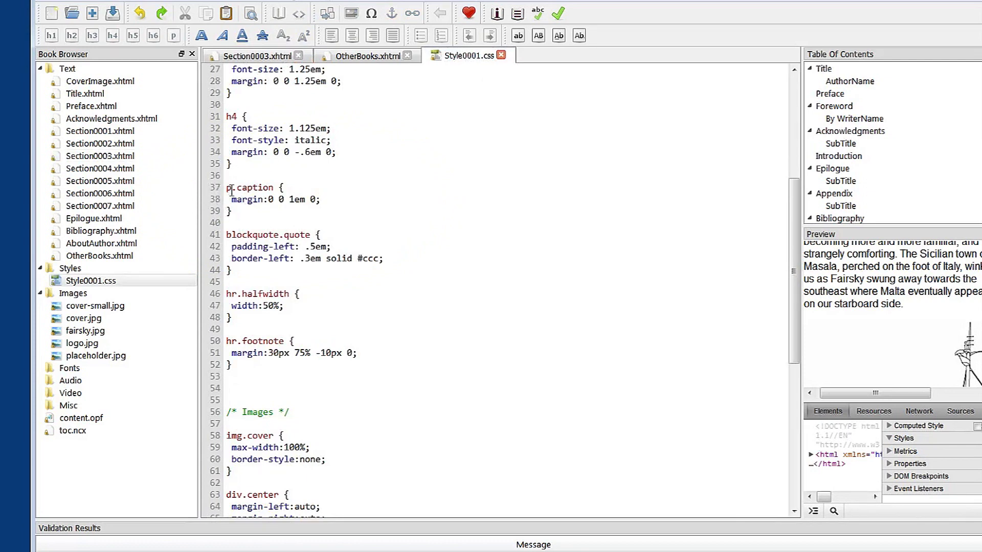
drag(227, 187, 284, 188)
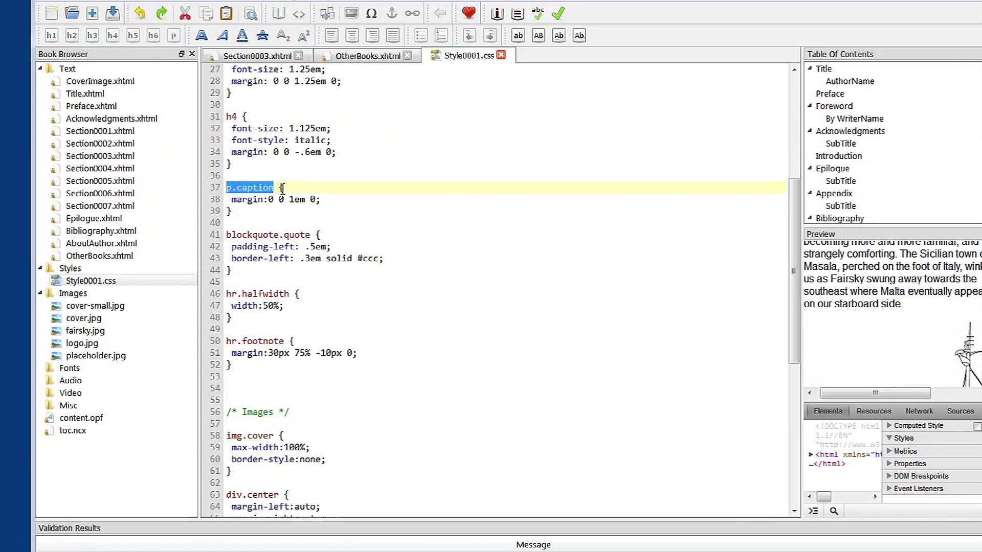
click(316, 187)
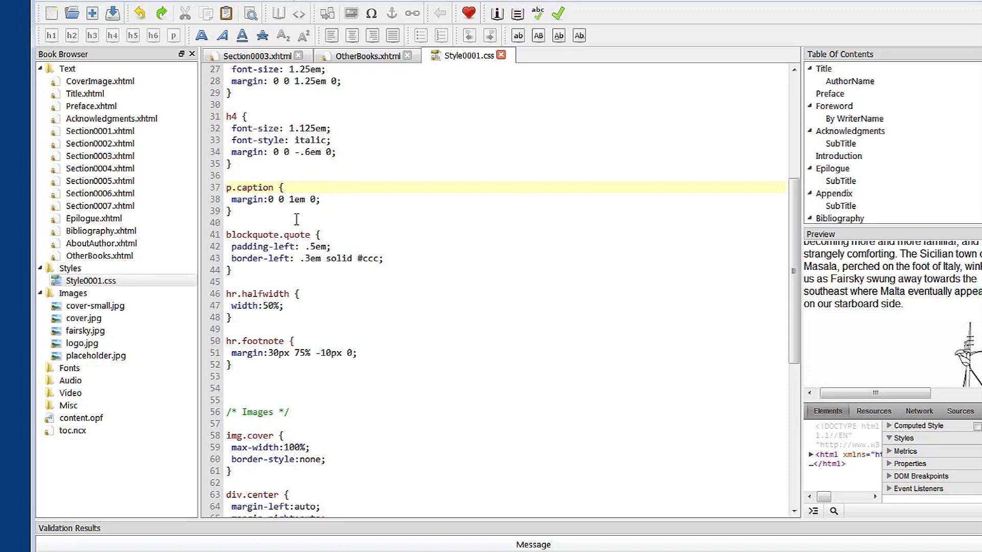
- Add class="caption" to the opening p tag of the ship image's paragraph in the code of Section0003.xhtml
click(252, 57)
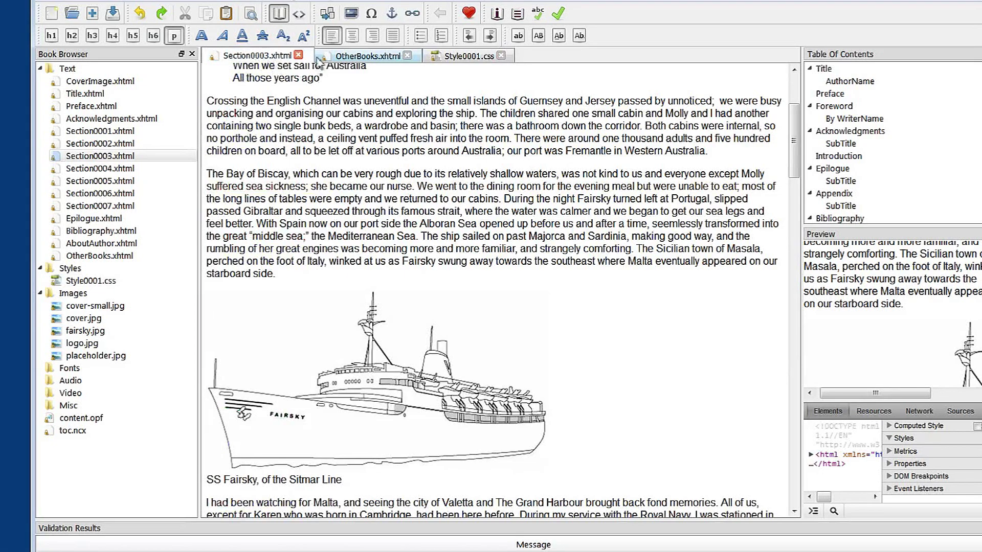
click(299, 14)
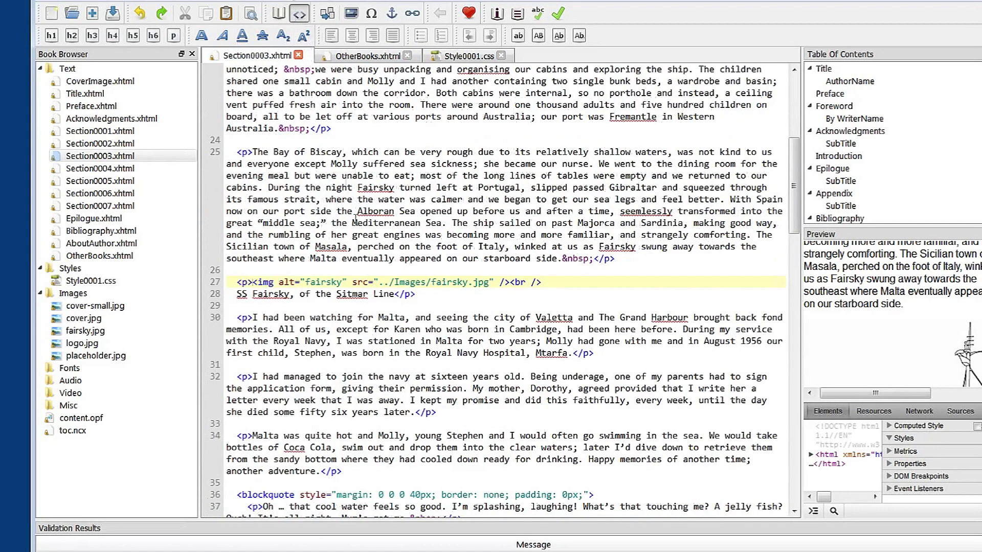
triple_click(249, 284)
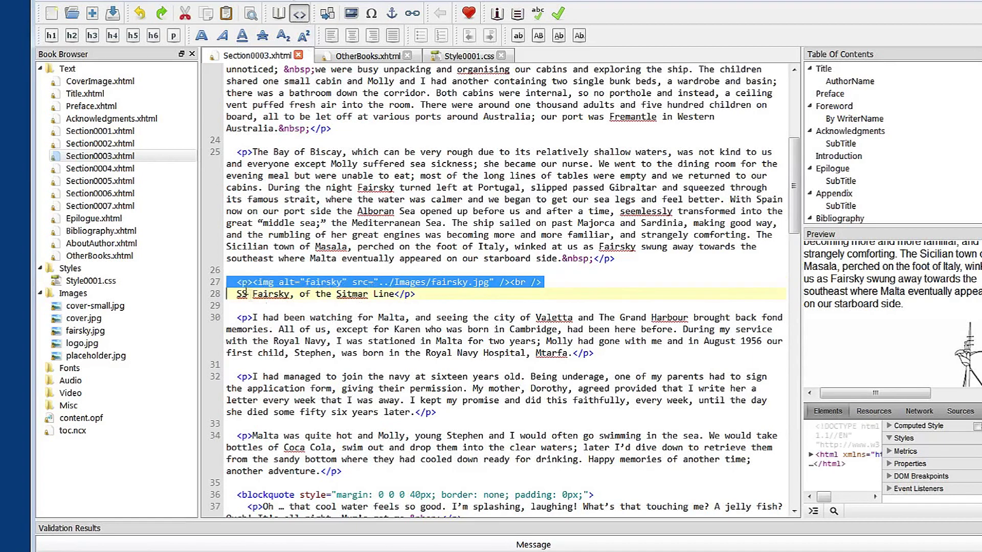
click(247, 283)
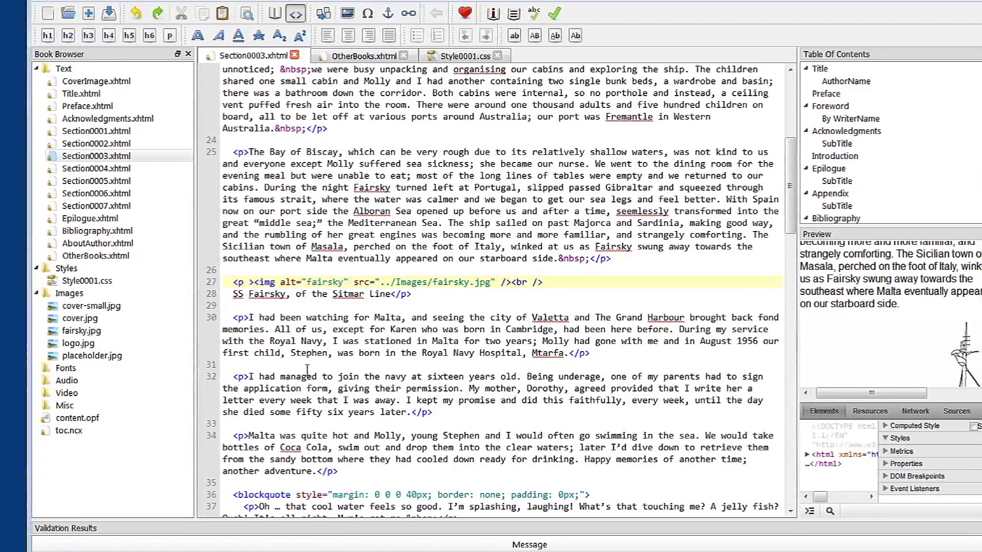
text(cla)
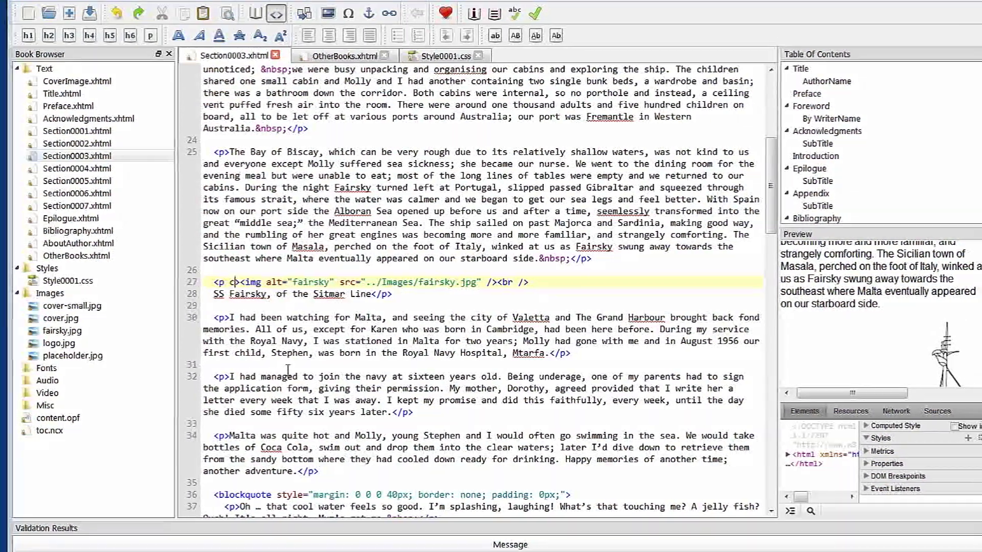
text(ss=)
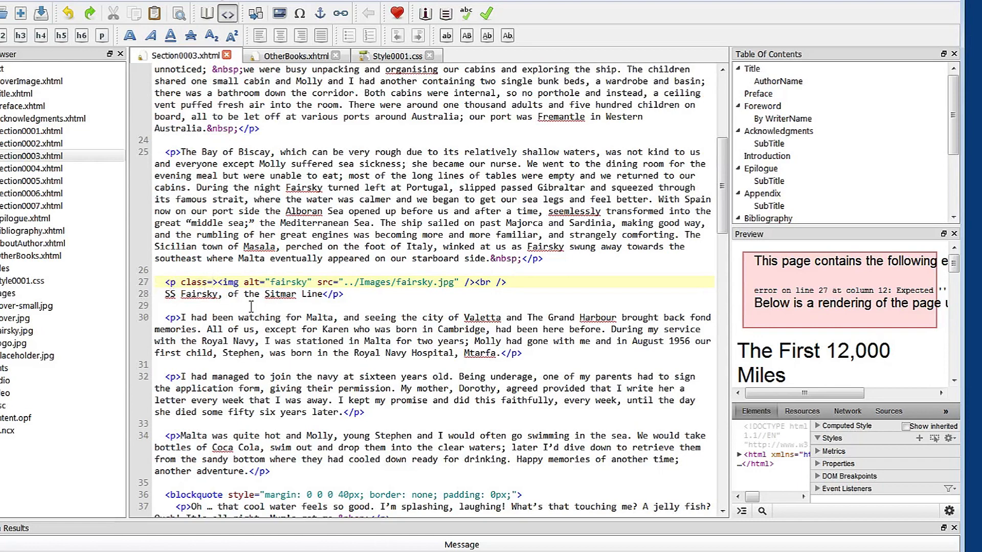
text("")
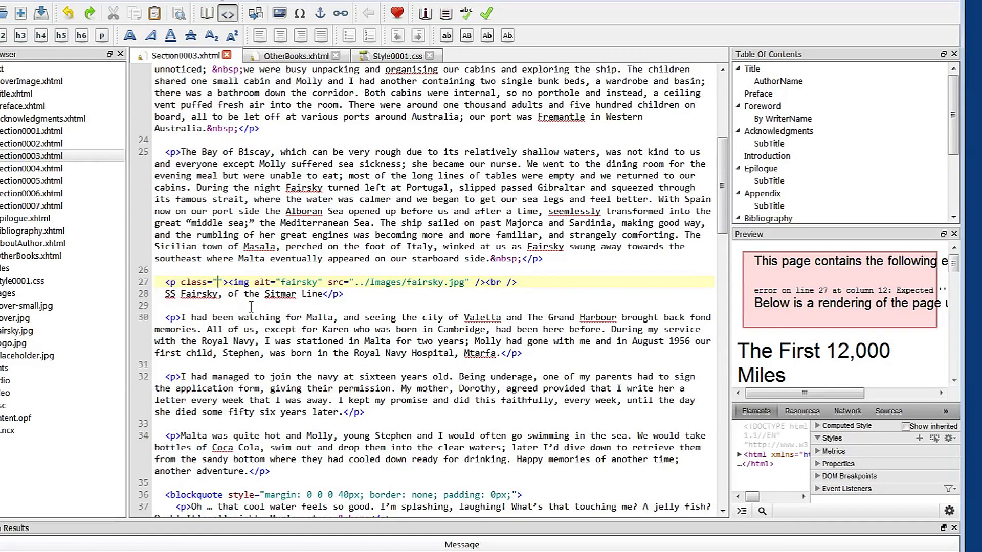
text(caption)
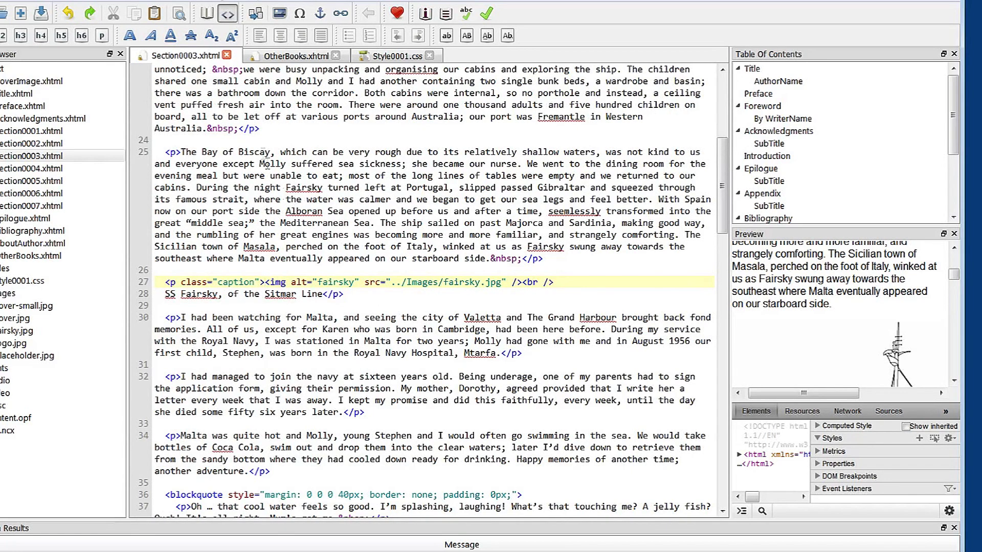
- Check the spacing between the ship image's caption and the paragraph below it in the page view of Section0003.xhtml
click(208, 16)
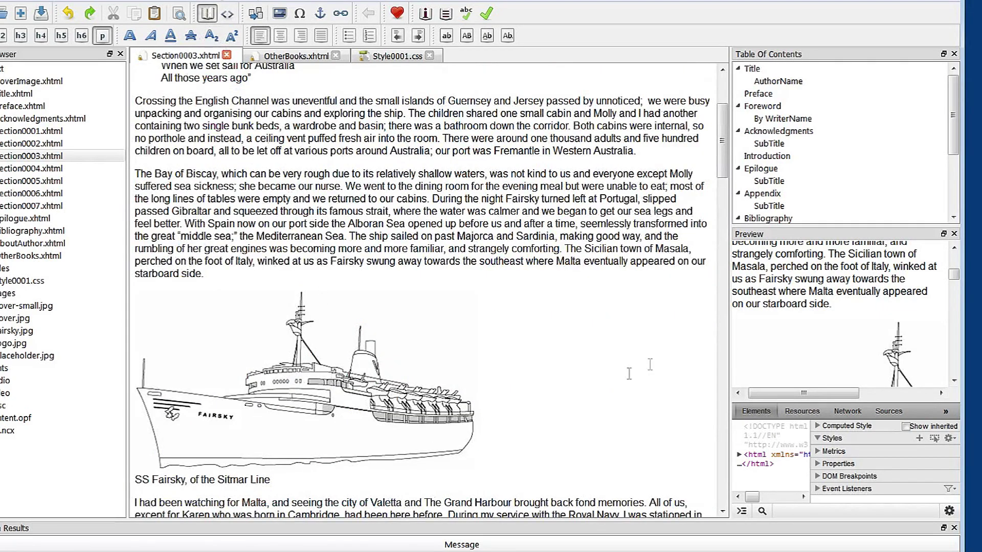
scroll(715, 173, down, 8)
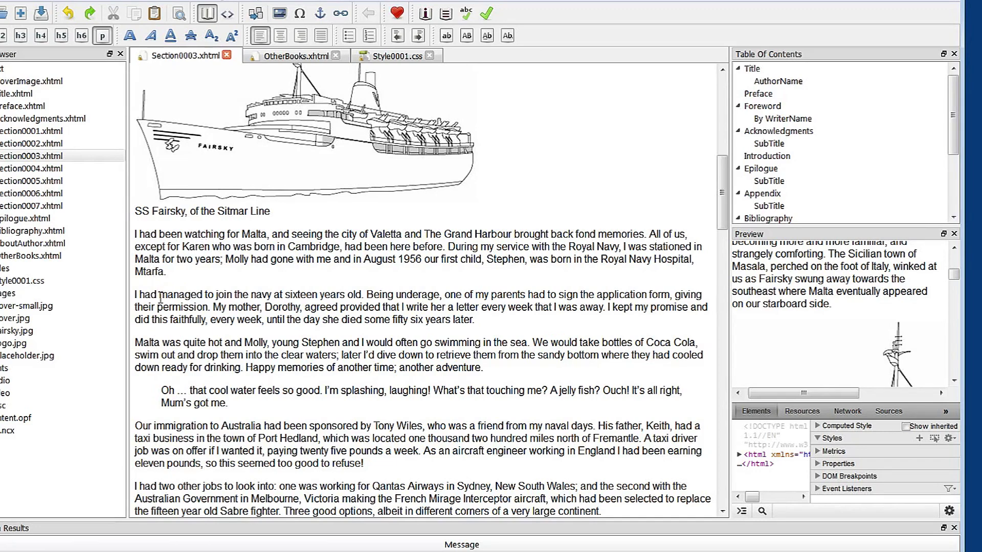
click(431, 234)
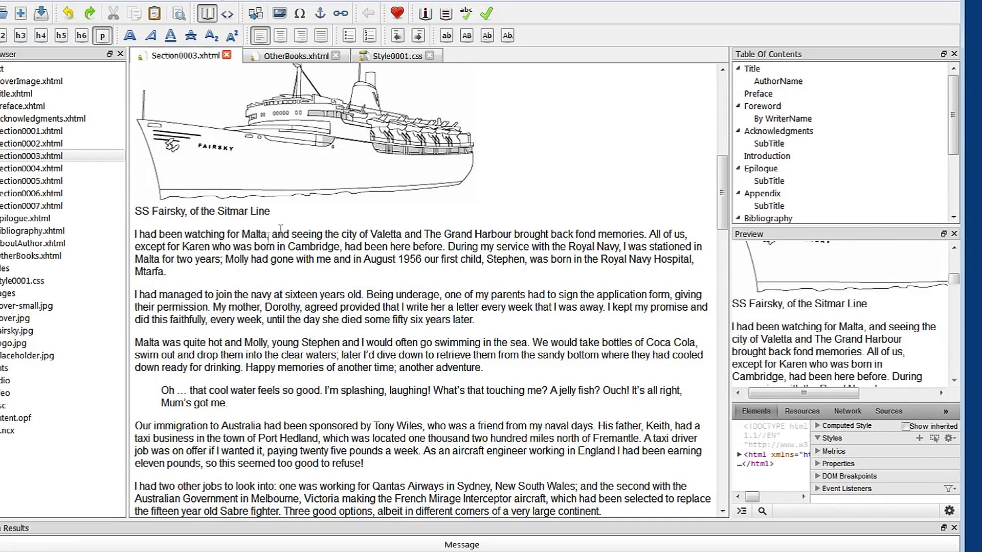
click(135, 236)
- Try a bottom margin of 4em in the p.caption rule of Style0001.css, and set it back to 1em
click(391, 61)
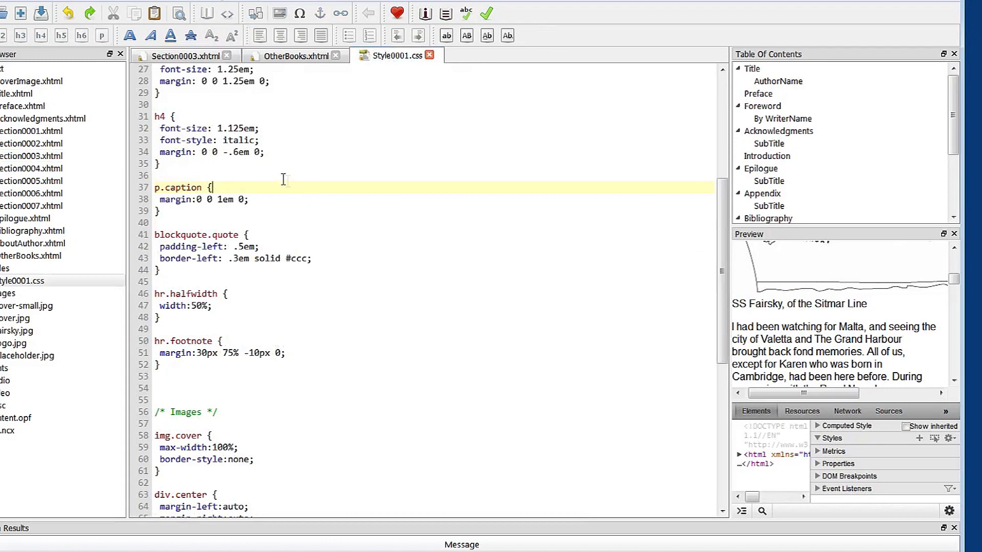
click(241, 172)
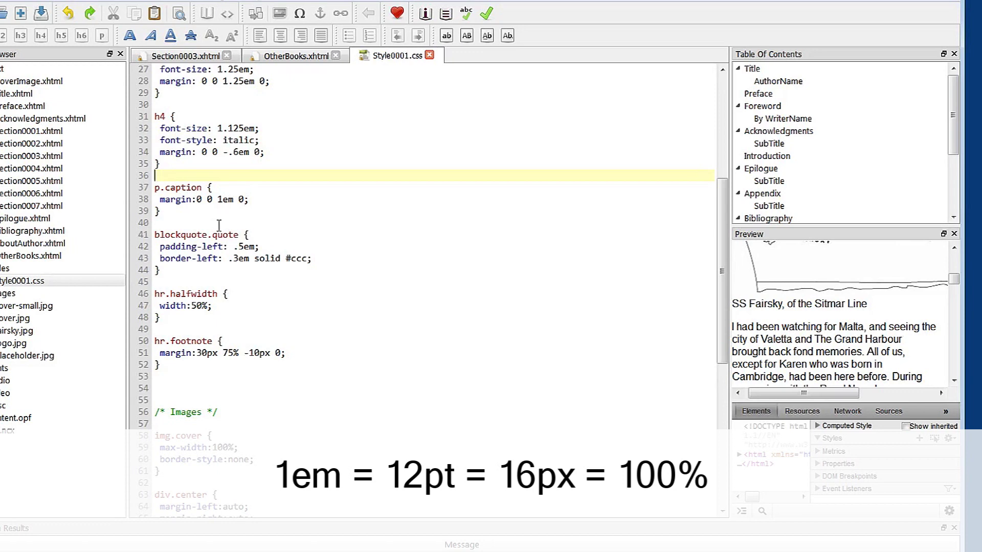
drag(223, 200, 228, 200)
click(226, 201)
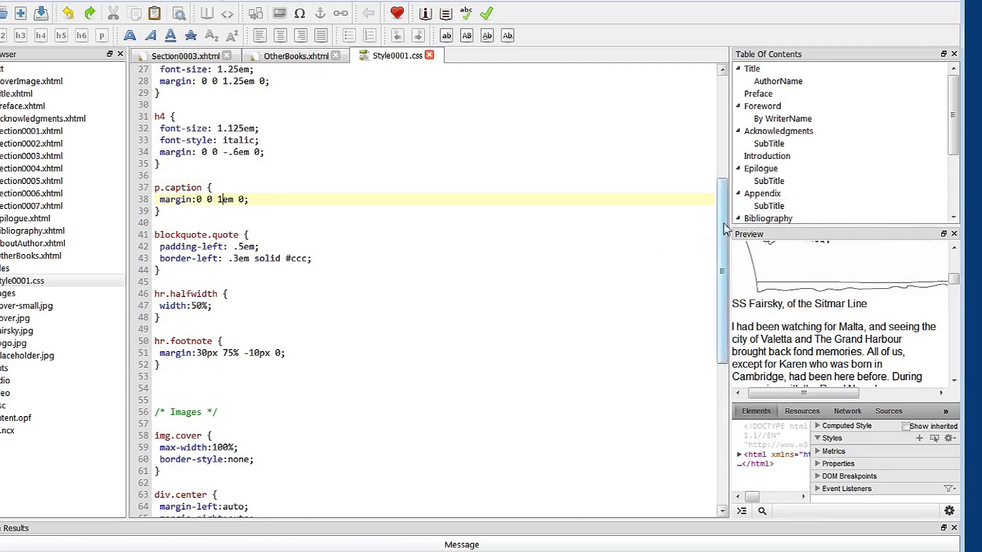
key(BackSpace)
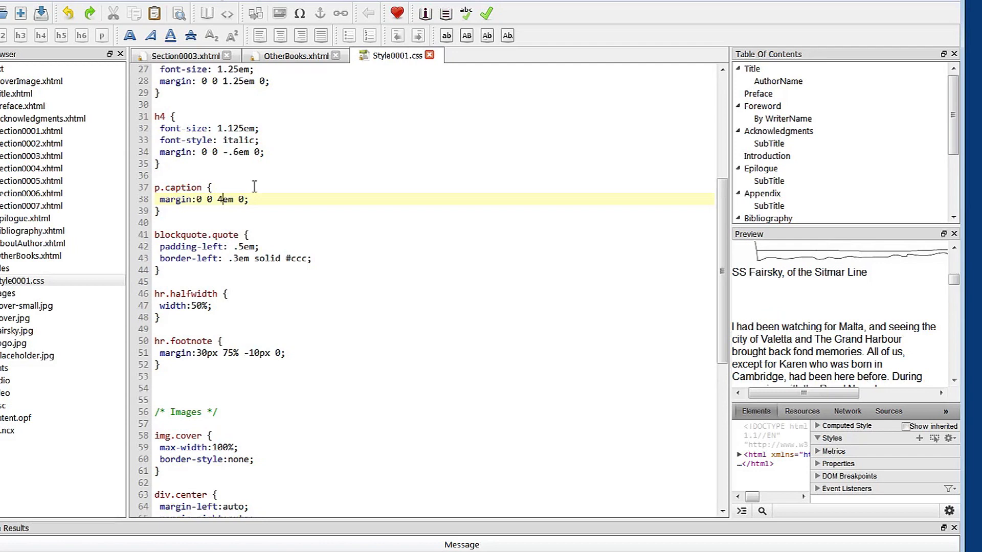
key(BackSpace)
text(1)
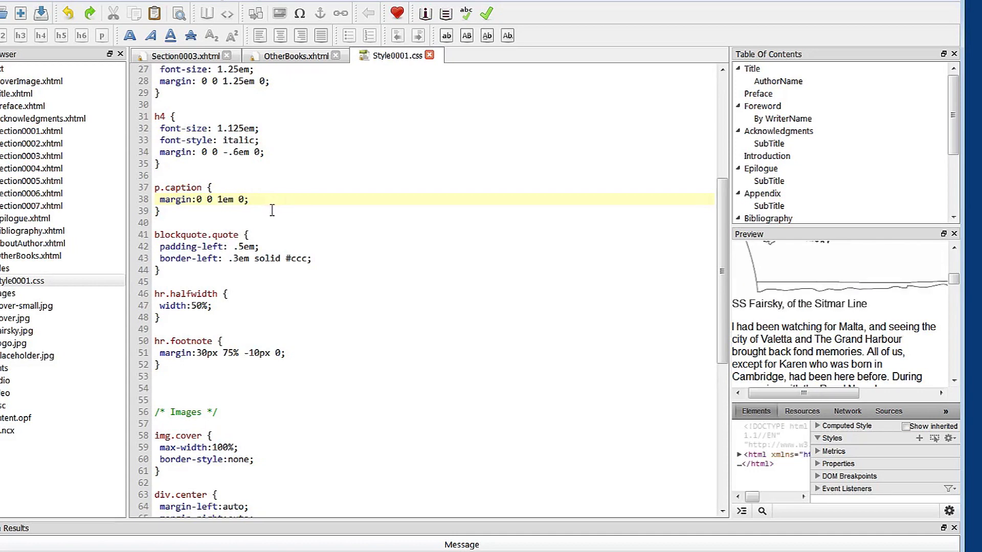
- Compare the ship image's placement in Section0003.xhtml with the cover images beside the text in OtherBooks.xhtml
click(203, 59)
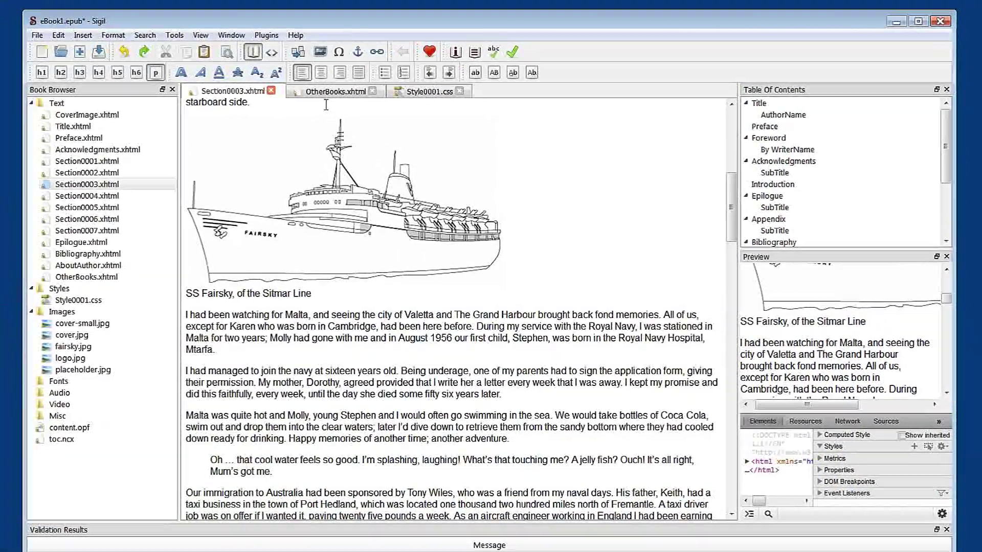
click(329, 91)
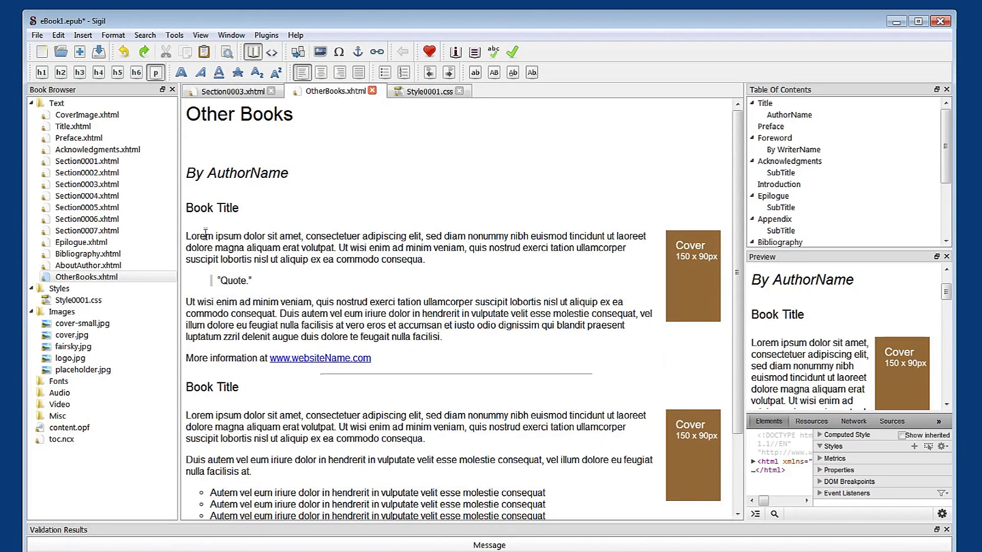
click(253, 94)
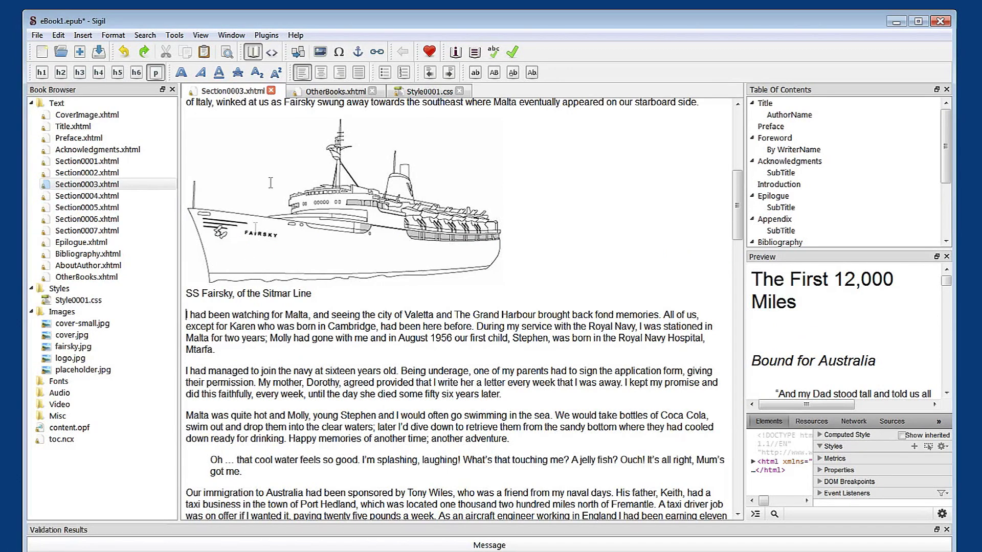
click(329, 94)
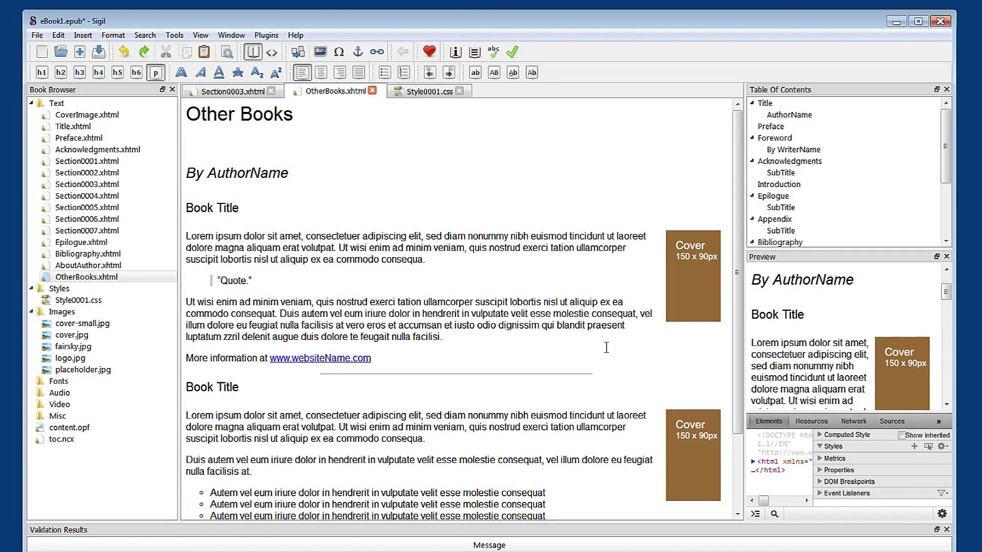
click(273, 249)
- Examine the alt, class and src attributes of the first cover-small image tag in the code of OtherBooks.xhtml
click(274, 53)
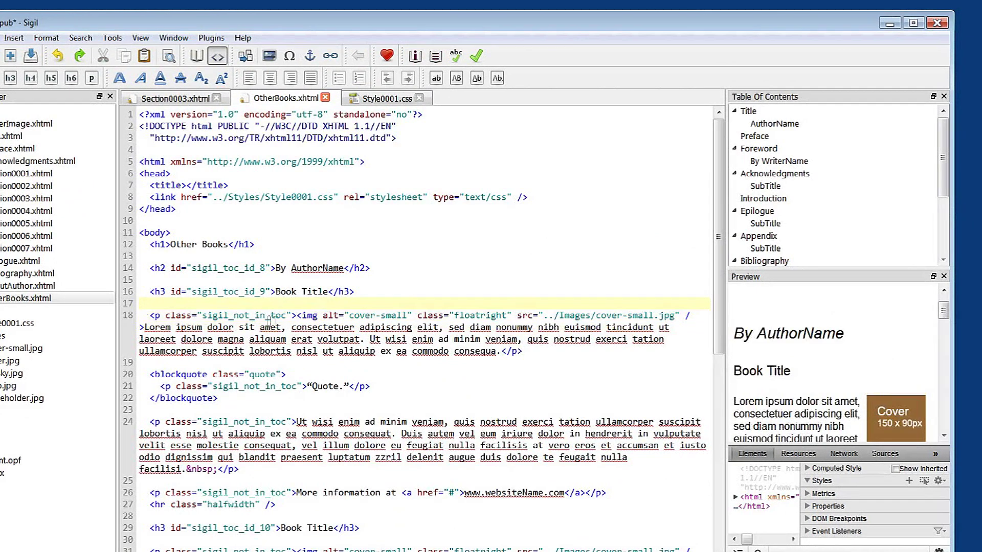
click(298, 316)
drag(298, 315, 318, 317)
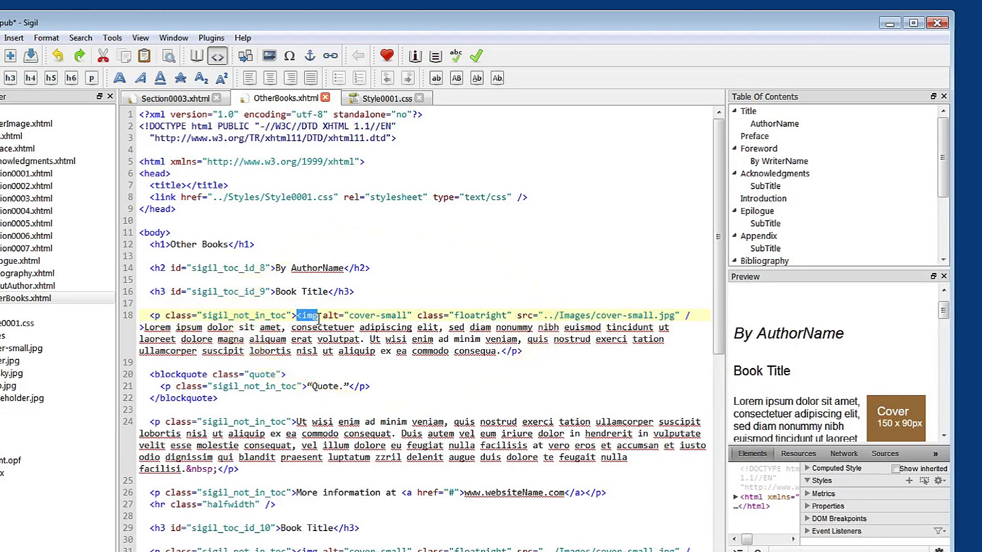
click(331, 316)
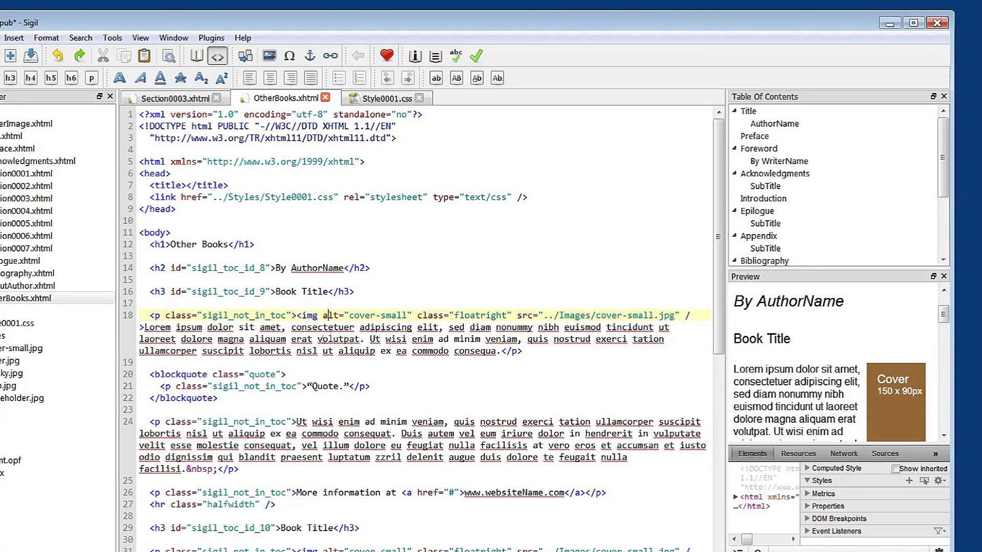
drag(302, 316, 319, 317)
click(313, 317)
drag(323, 318, 413, 315)
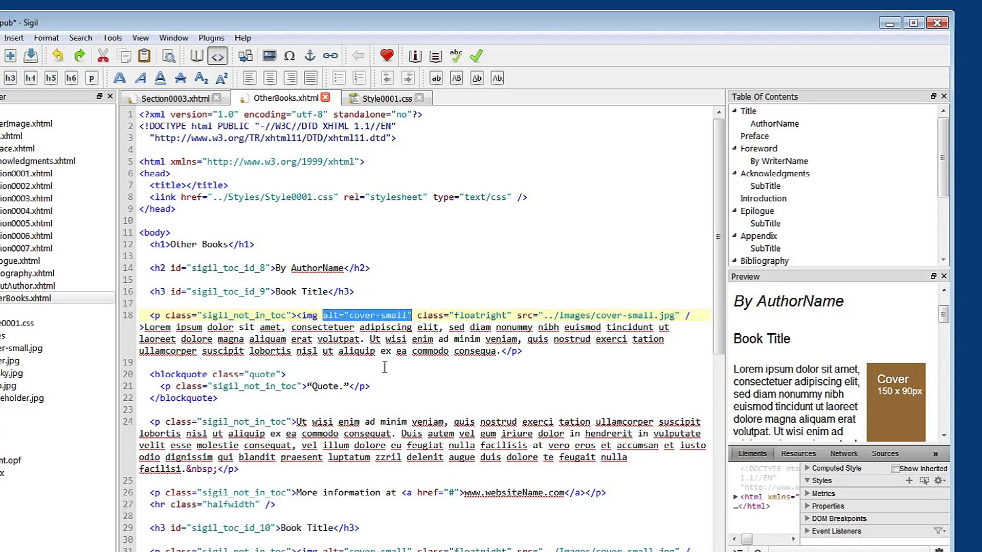
click(381, 317)
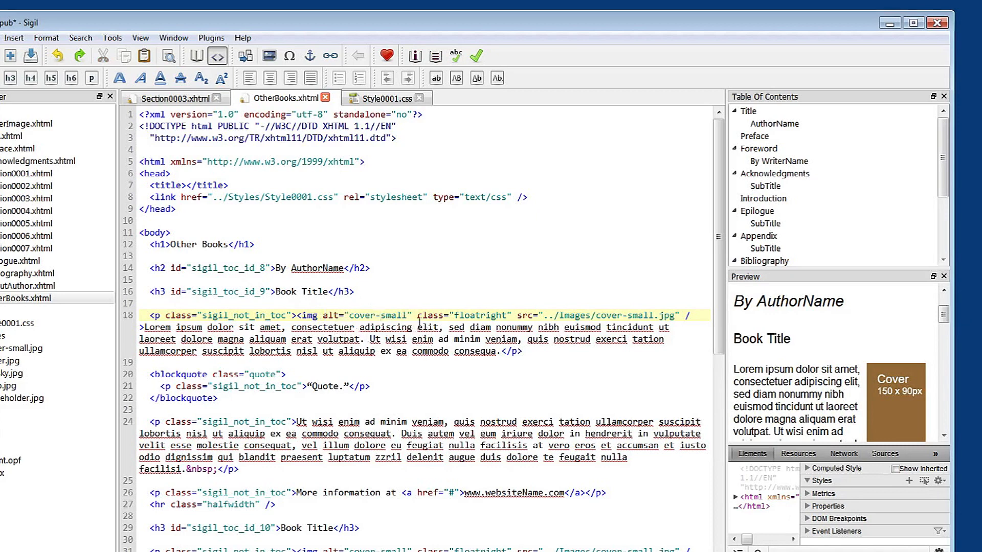
drag(417, 315, 509, 316)
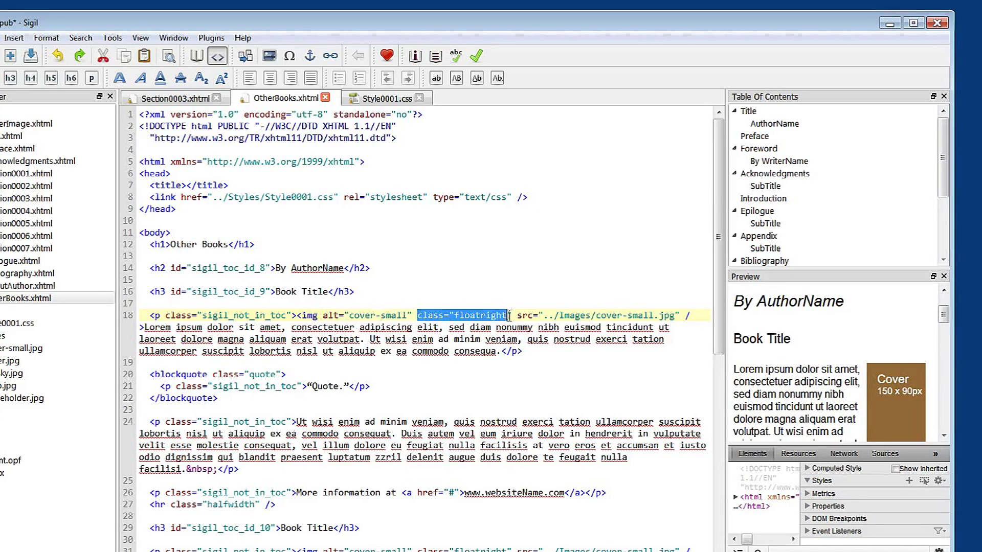
click(499, 328)
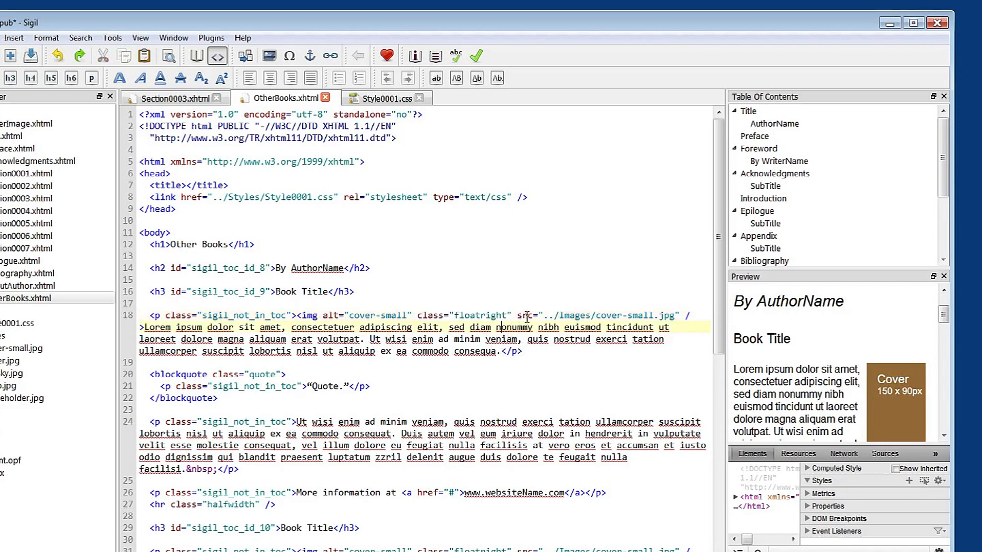
mouse_move(517, 316)
mouse_down()
mouse_move(619, 315)
mouse_move(524, 317)
mouse_up()
click(417, 315)
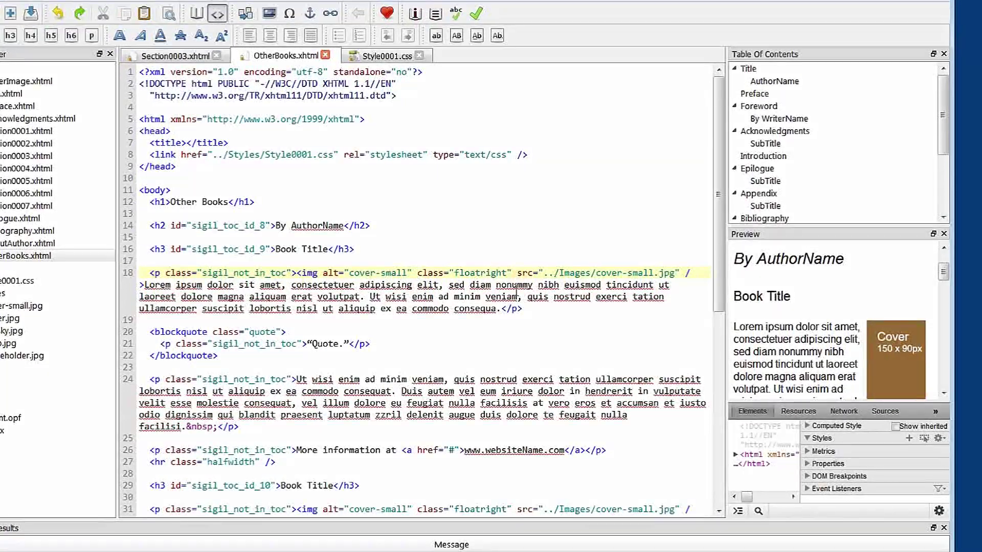
- Examine the image rules in Style0001.css, particularly the float setting of the img.floatright rule
click(373, 56)
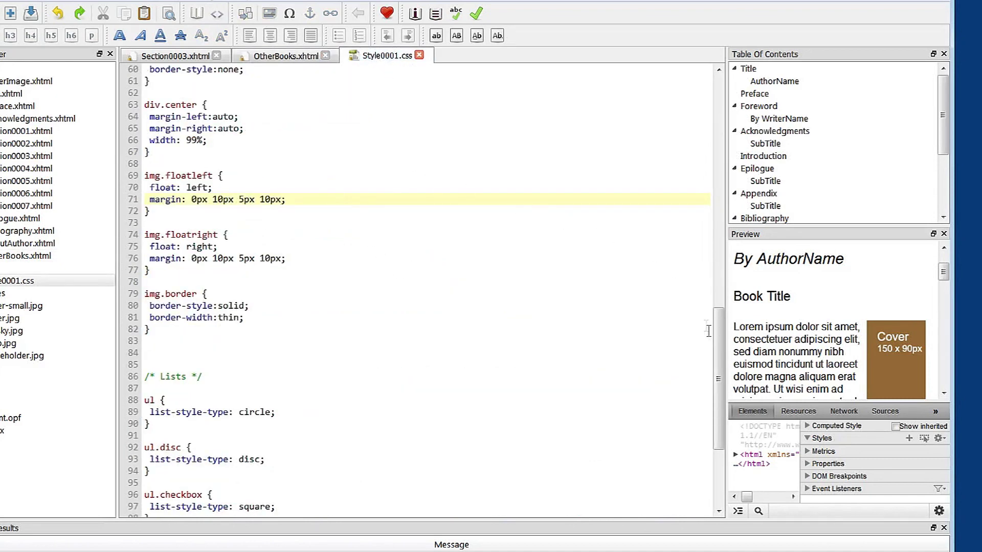
drag(718, 340, 722, 313)
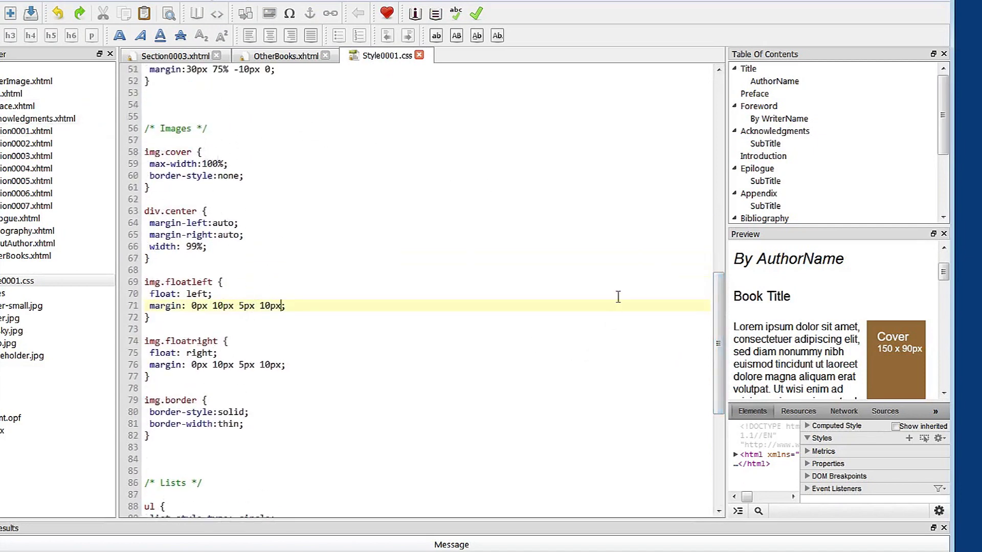
drag(718, 307, 726, 376)
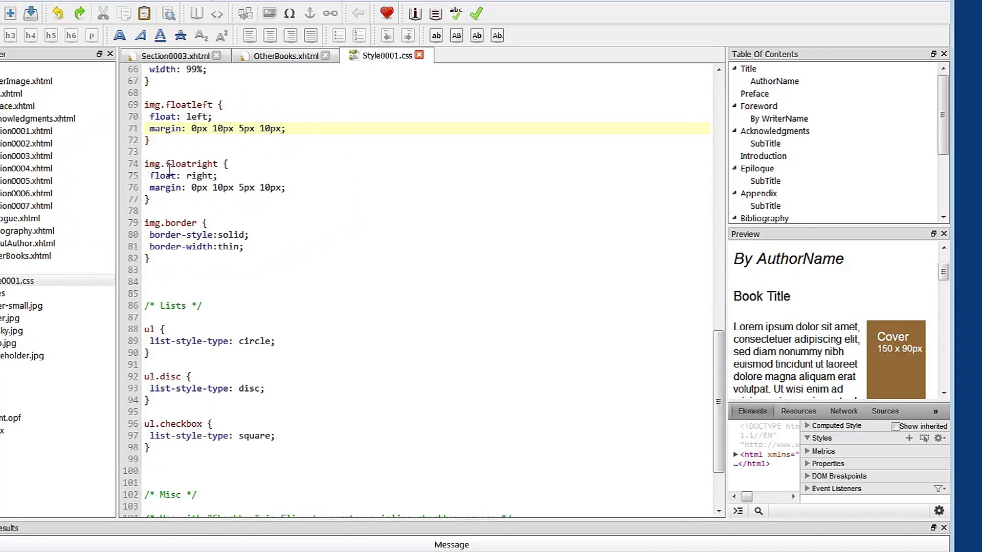
drag(165, 164, 220, 165)
click(257, 163)
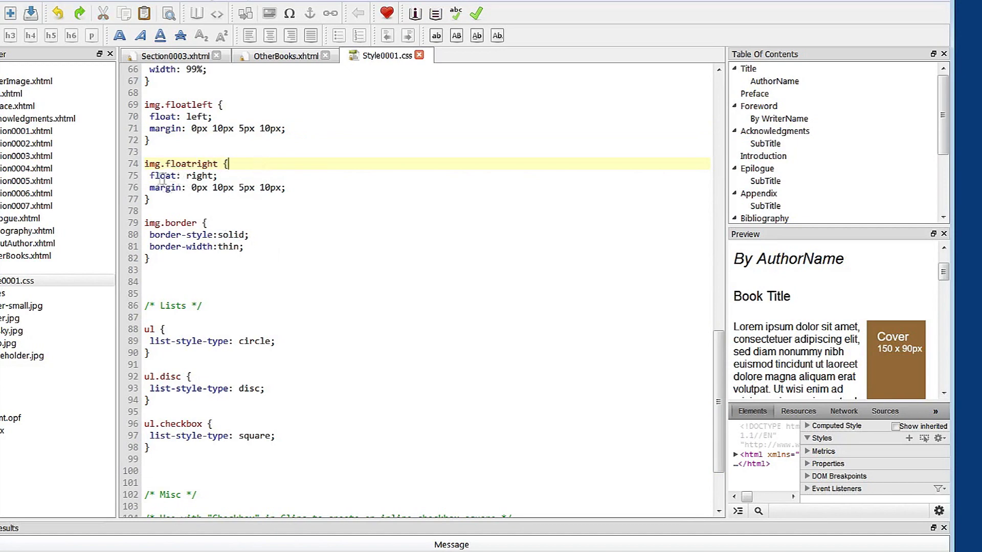
drag(150, 176, 207, 175)
click(232, 176)
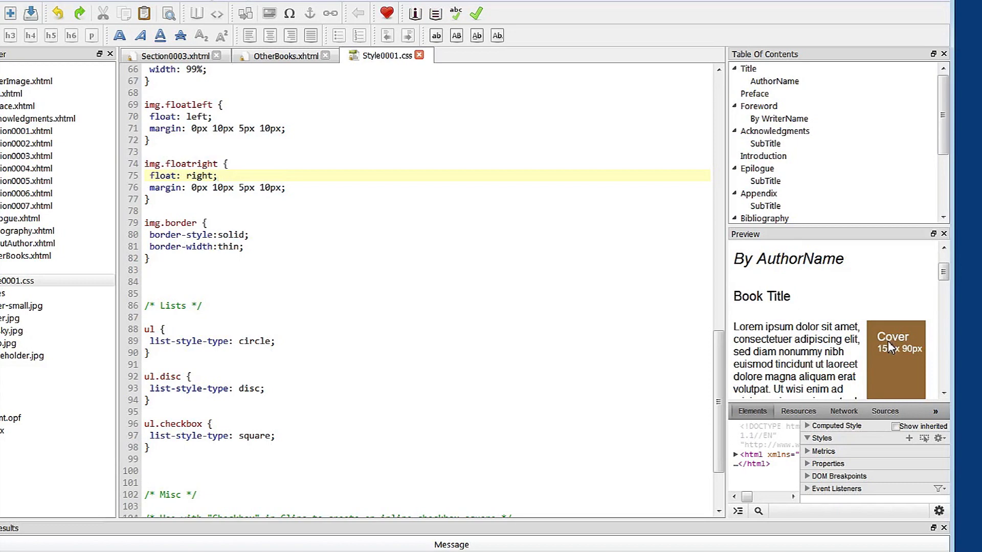
- Set the left margin in the img.floatright rule to 15px
click(322, 187)
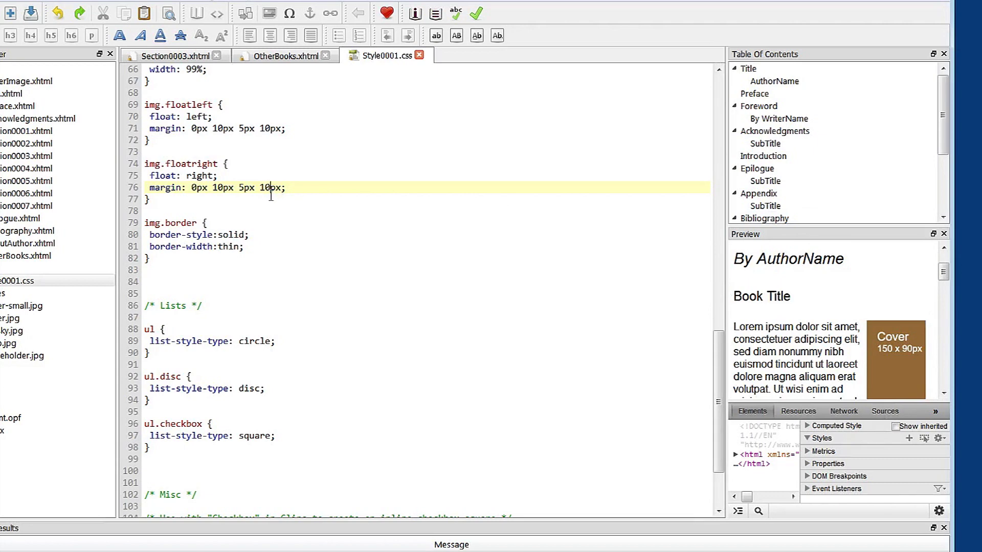
key(BackSpace)
text(5)
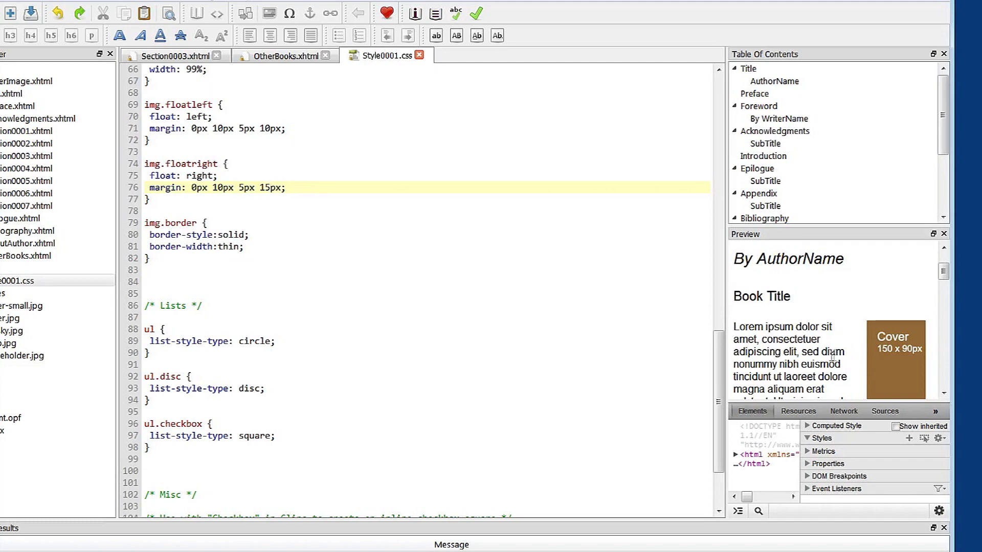
- Set the left margin in the img.floatright rule to 25px and check the text spacing beside the cover in the preview
drag(948, 278, 949, 281)
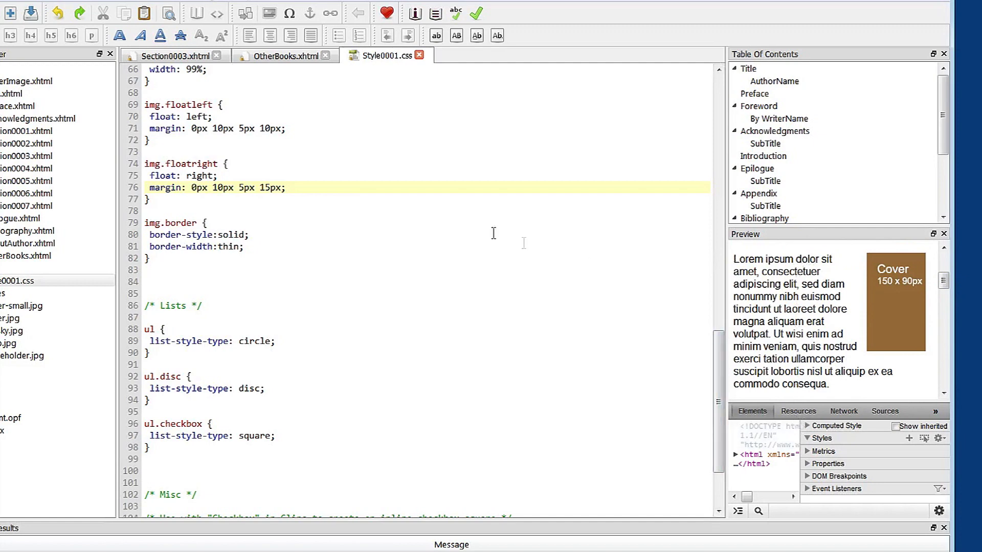
click(270, 188)
key(BackSpace)
key(BackSpace)
text(25)
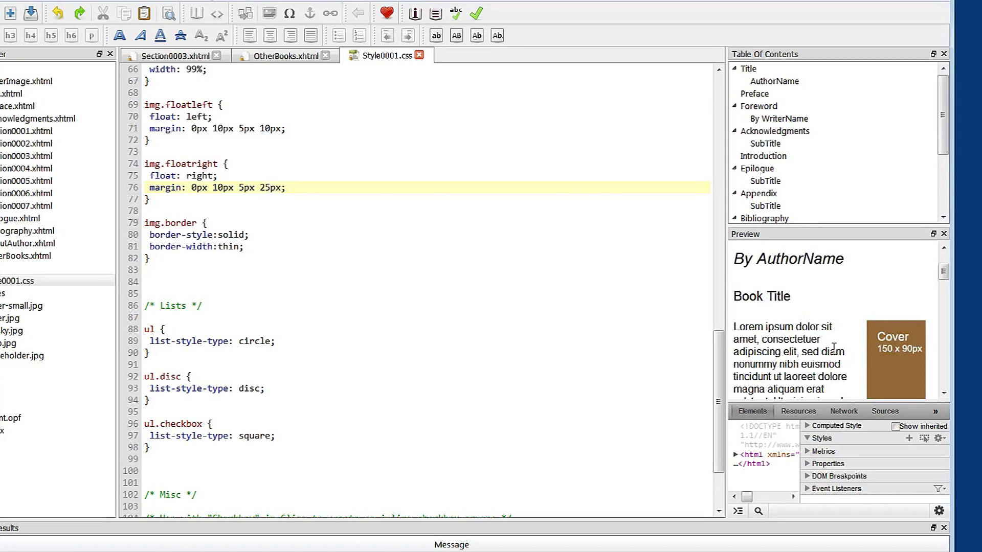
drag(943, 272, 945, 288)
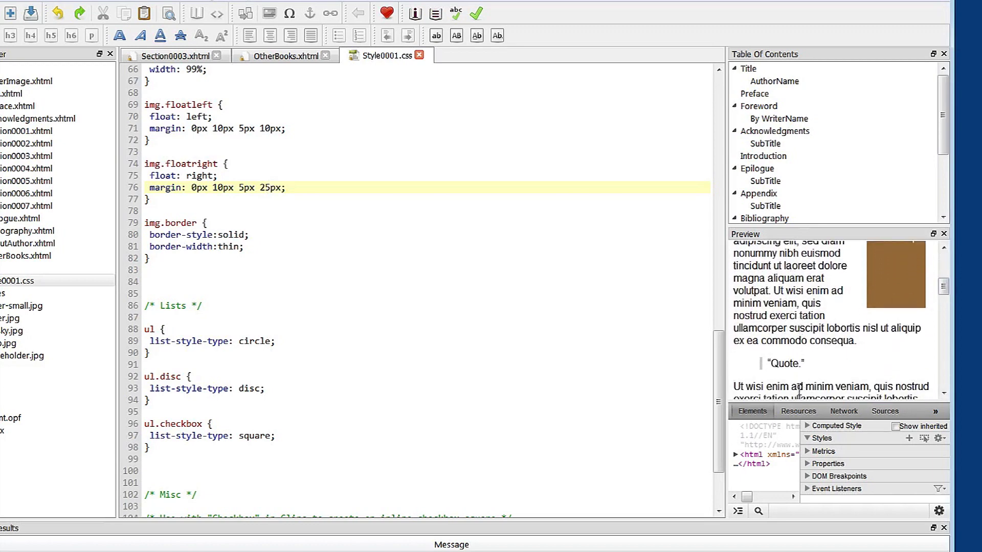
- Set the left margin in the img.floatright rule of Style0001.css to 10px
key(BackSpace)
key(BackSpace)
text(10)
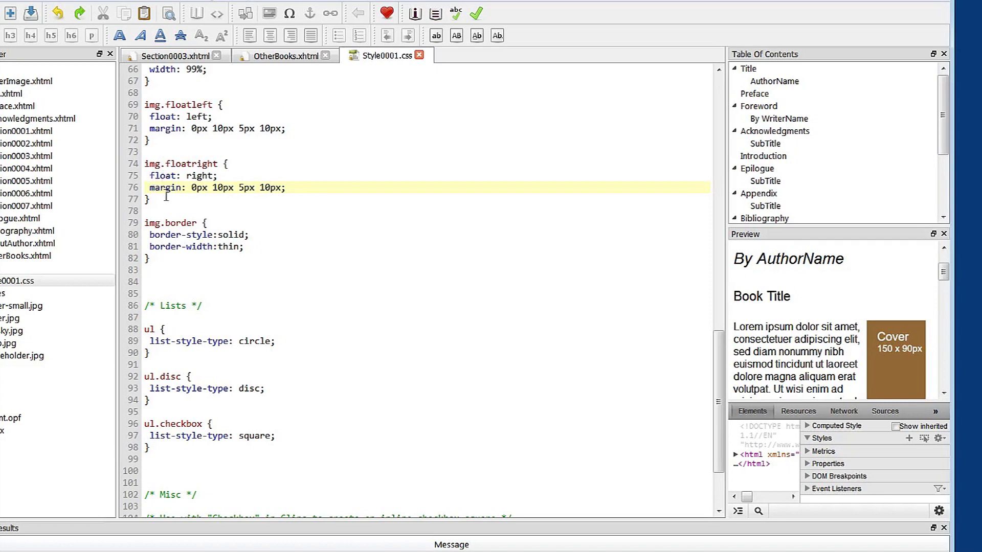
- Locate the second book's cover image tag in the code of OtherBooks.xhtml and compare its class attribute with the first cover's tag
click(282, 57)
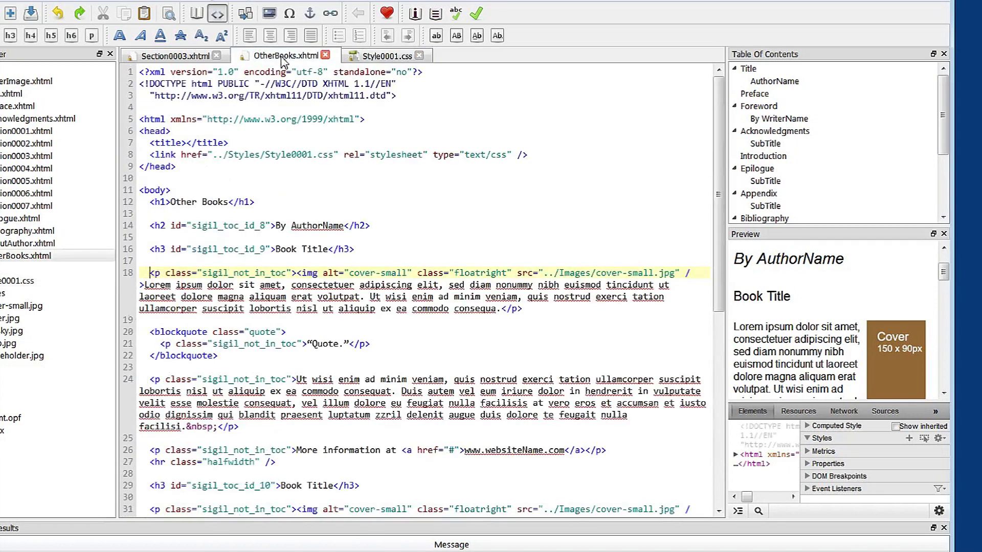
click(197, 14)
drag(719, 179, 717, 258)
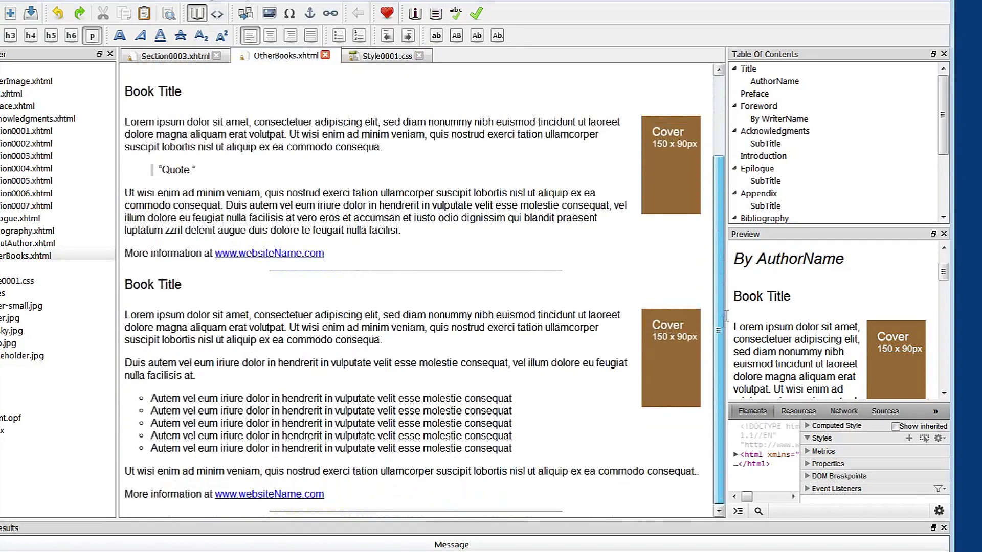
click(682, 348)
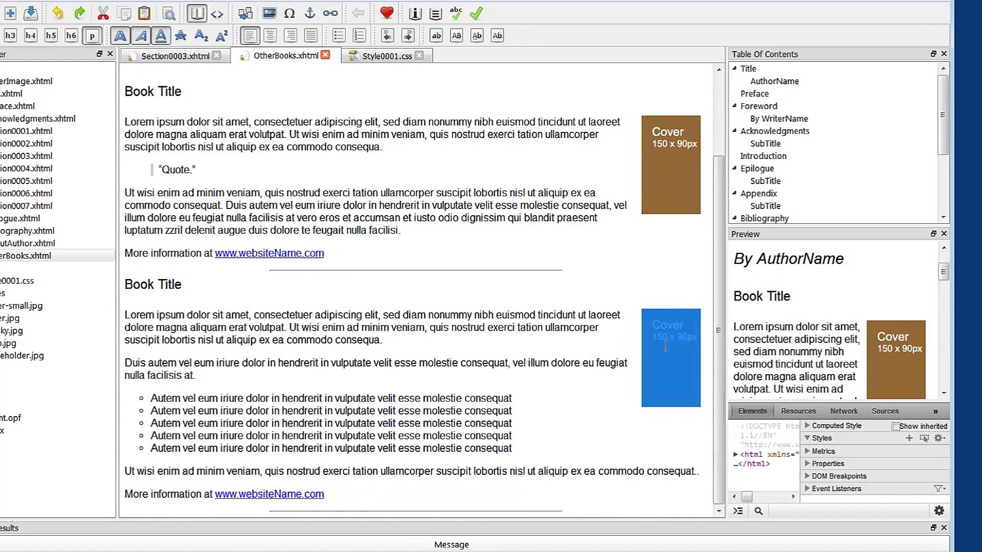
click(223, 17)
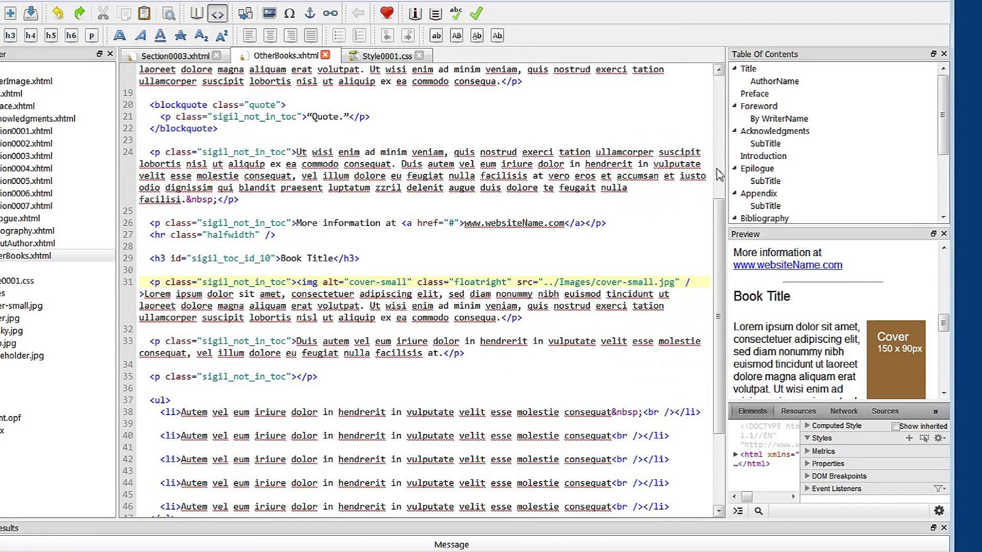
drag(721, 217, 725, 194)
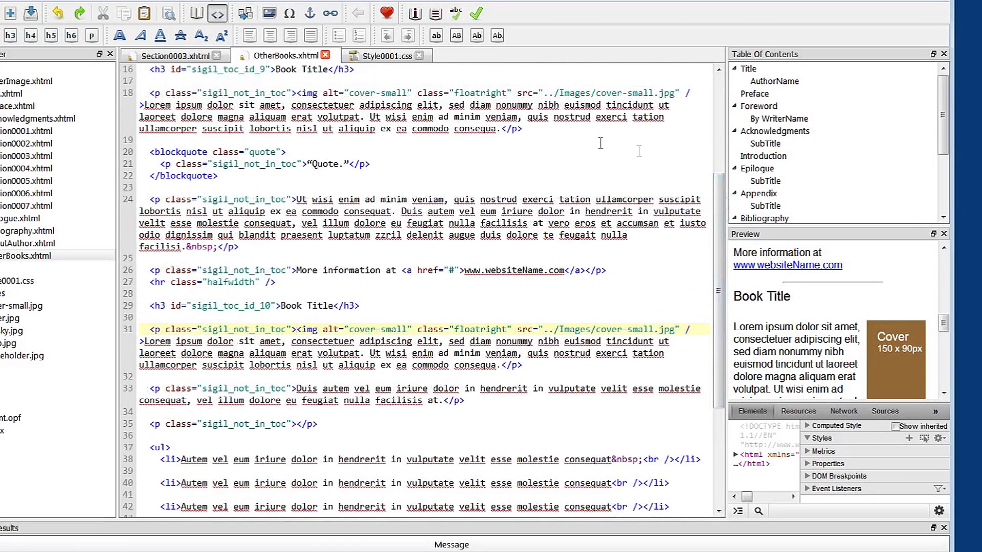
drag(296, 93, 511, 102)
click(461, 92)
click(476, 152)
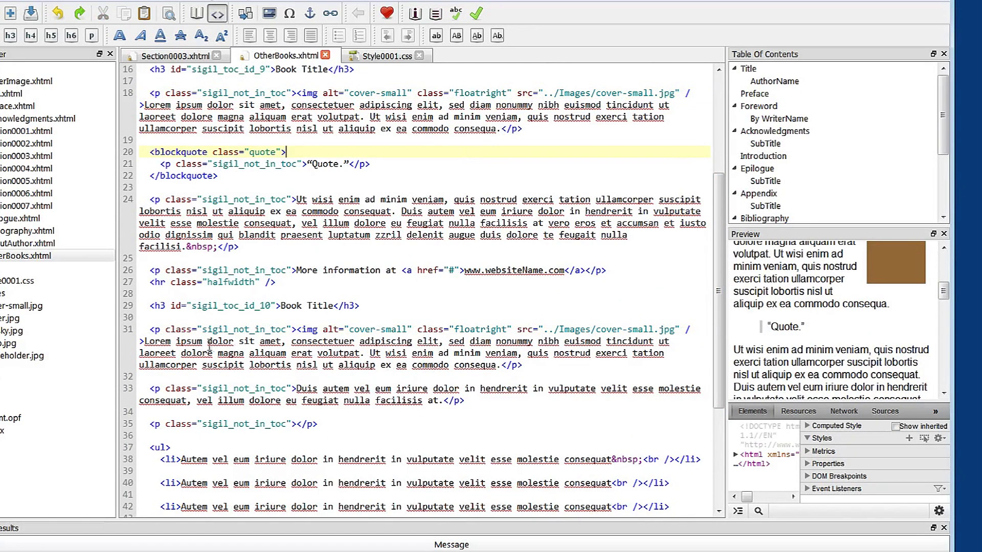
drag(297, 330, 322, 330)
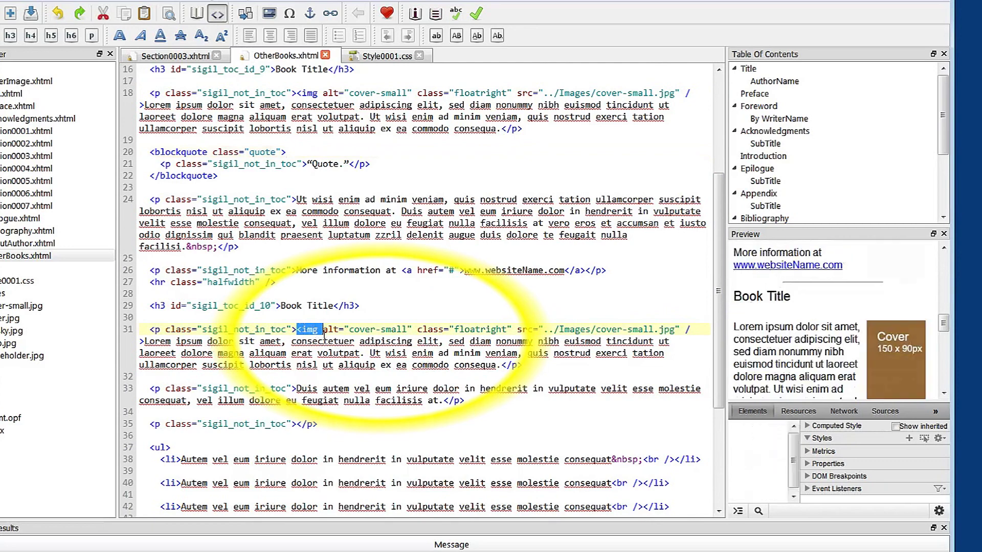
drag(422, 332, 512, 329)
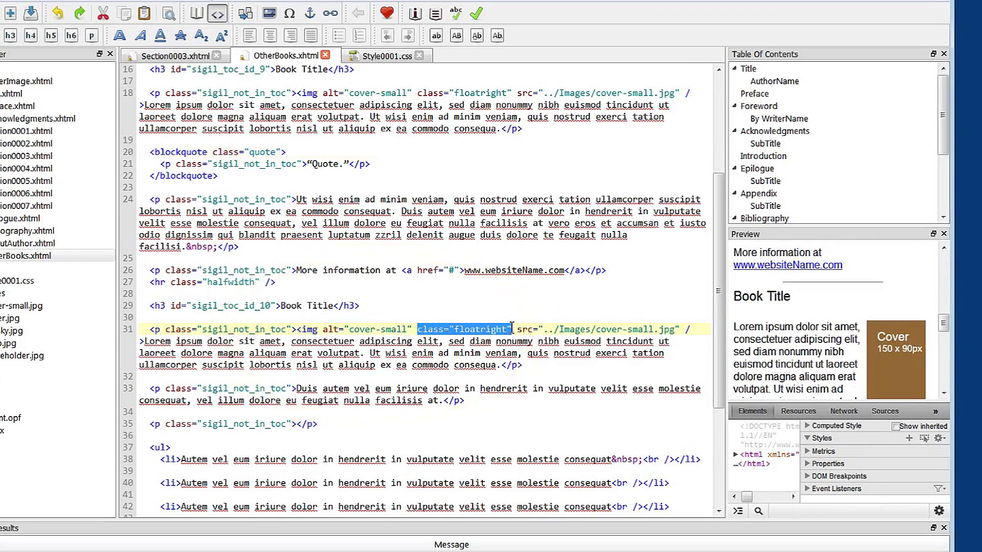
- Change the class of the second book's cover-small image to floatleft in the code of OtherBooks.xhtml
click(491, 337)
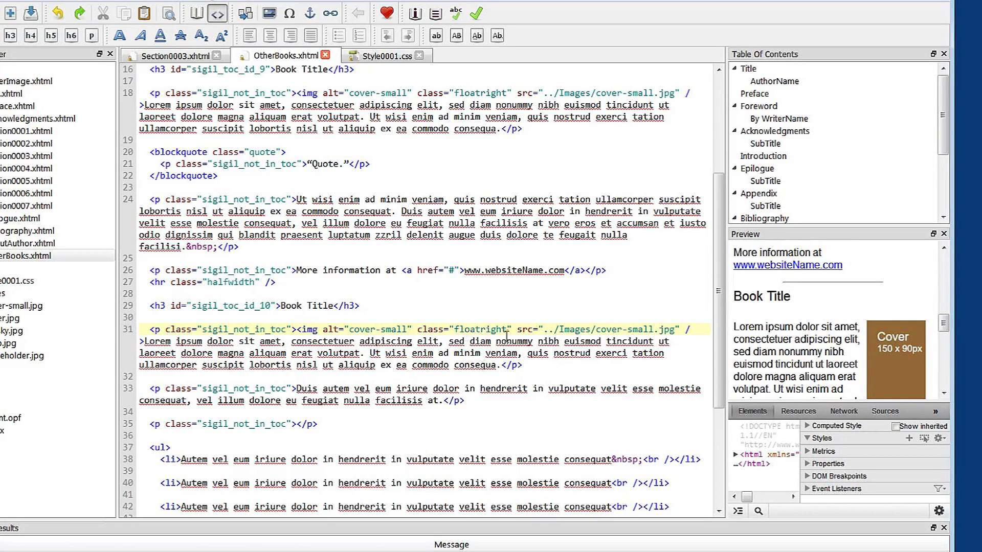
key(Delete)
key(Delete)
key(Delete)
key(Delete)
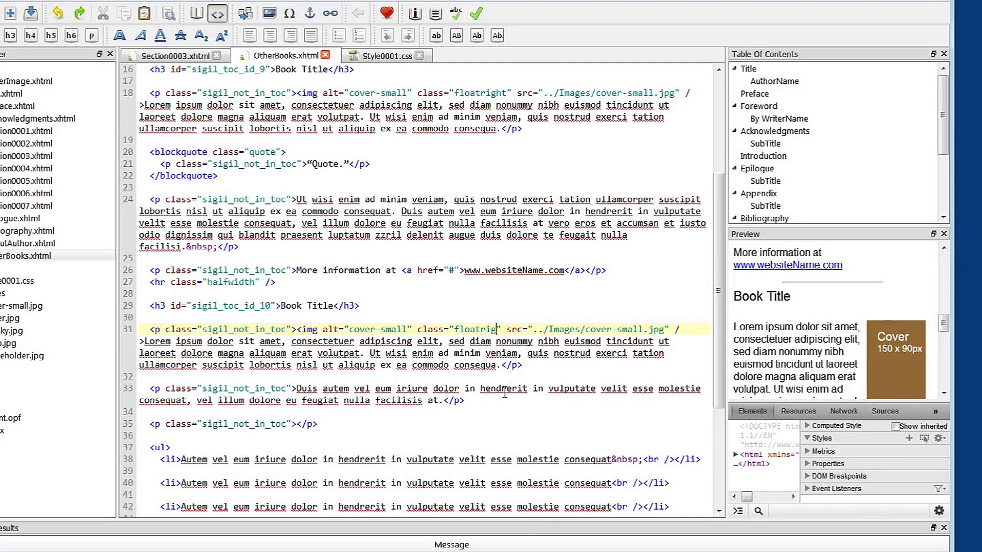
key(BackSpace)
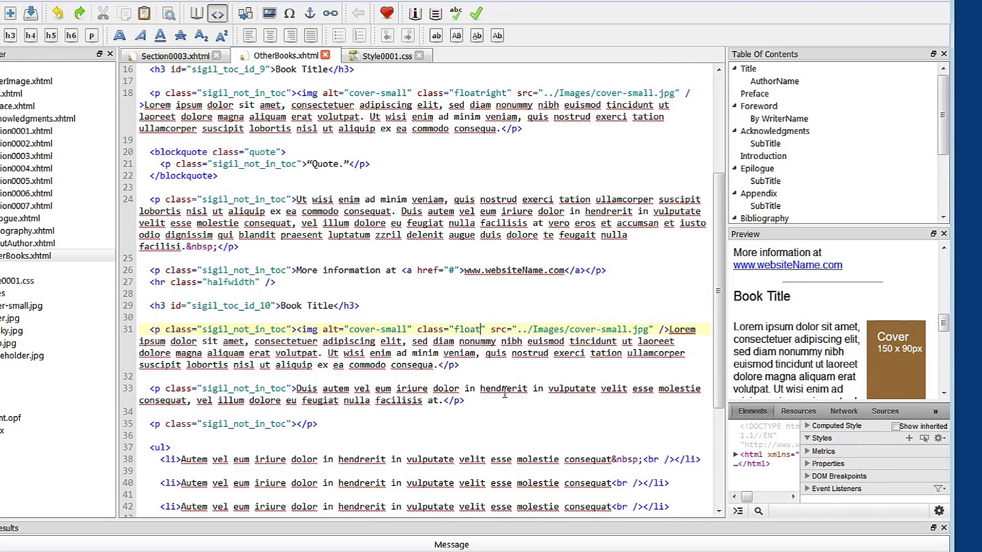
text(left)
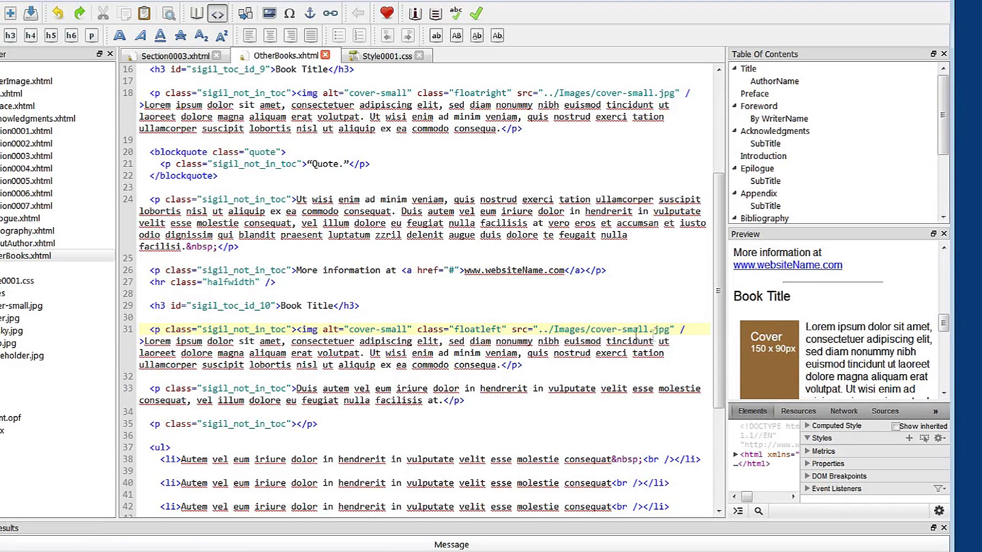
- Examine the float and margin settings of the img.floatleft rule against the img.floatright rule in Style0001.css
click(387, 56)
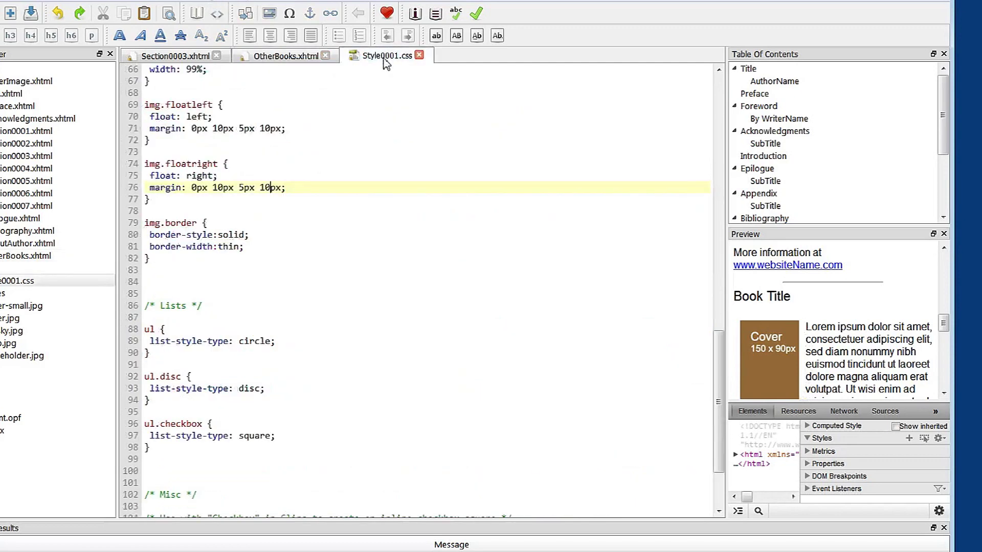
drag(359, 173, 344, 164)
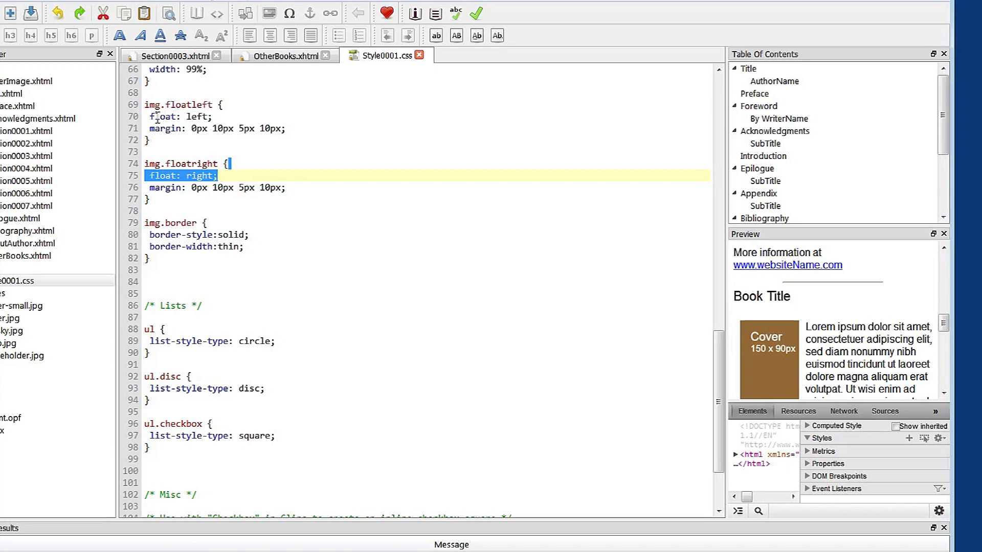
drag(150, 117, 207, 117)
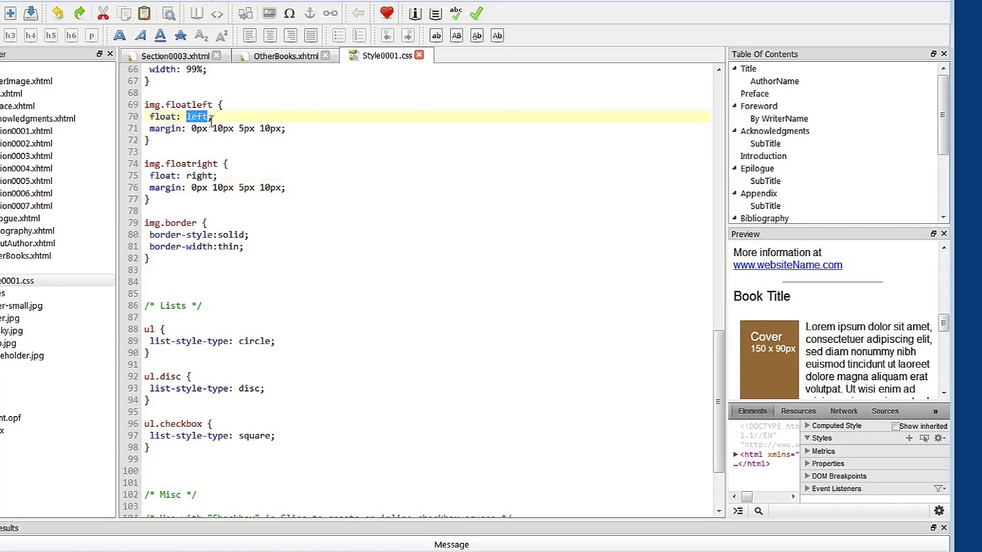
click(295, 129)
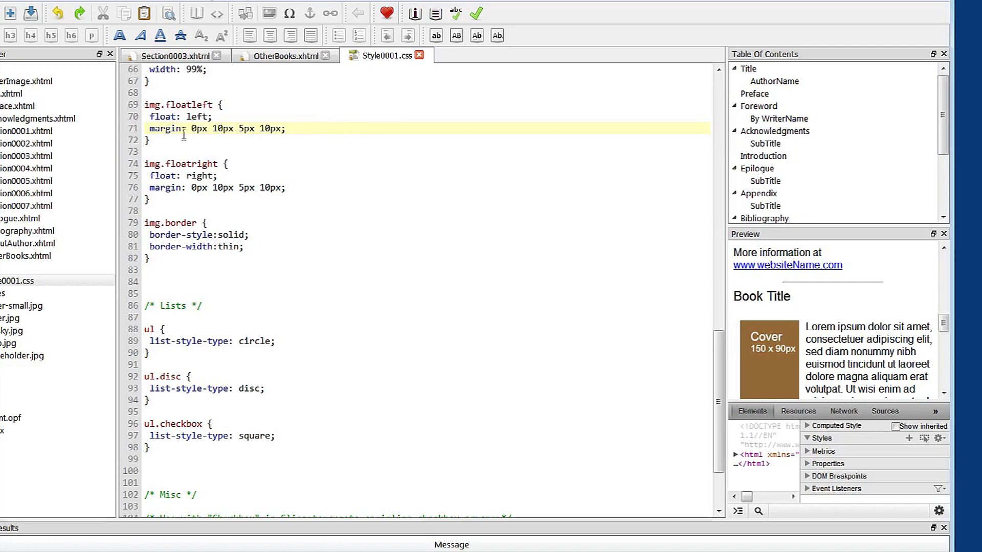
- Replace the first book's placeholder cover in OtherBooks.xhtml with the Dealers eBook cover JPG from the Sigil folder inside 01 Source
click(277, 56)
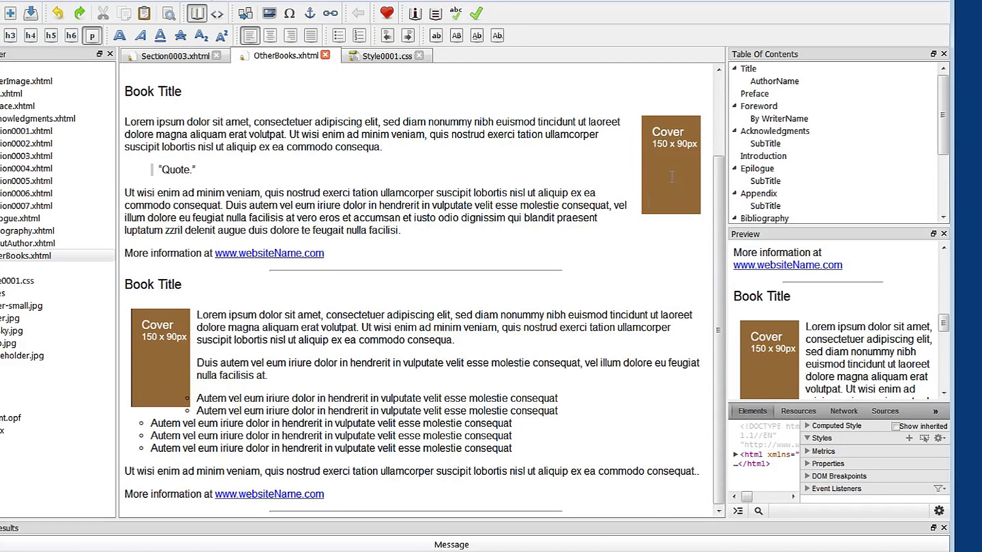
drag(672, 177, 648, 177)
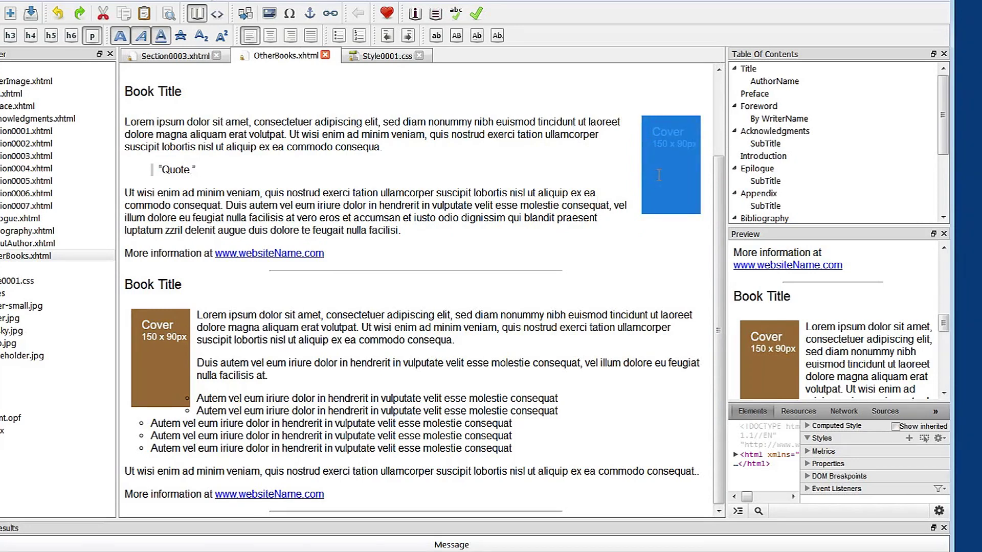
click(270, 13)
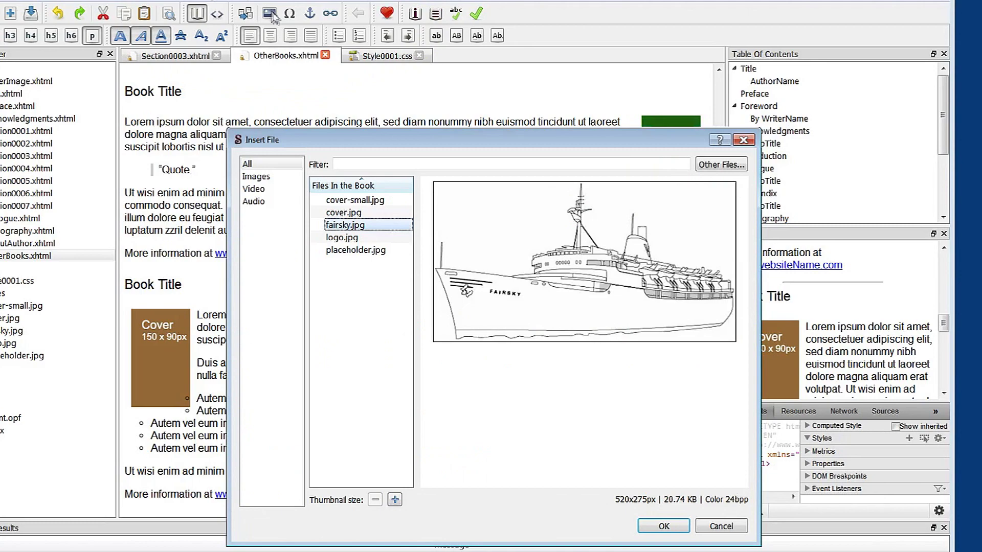
click(715, 165)
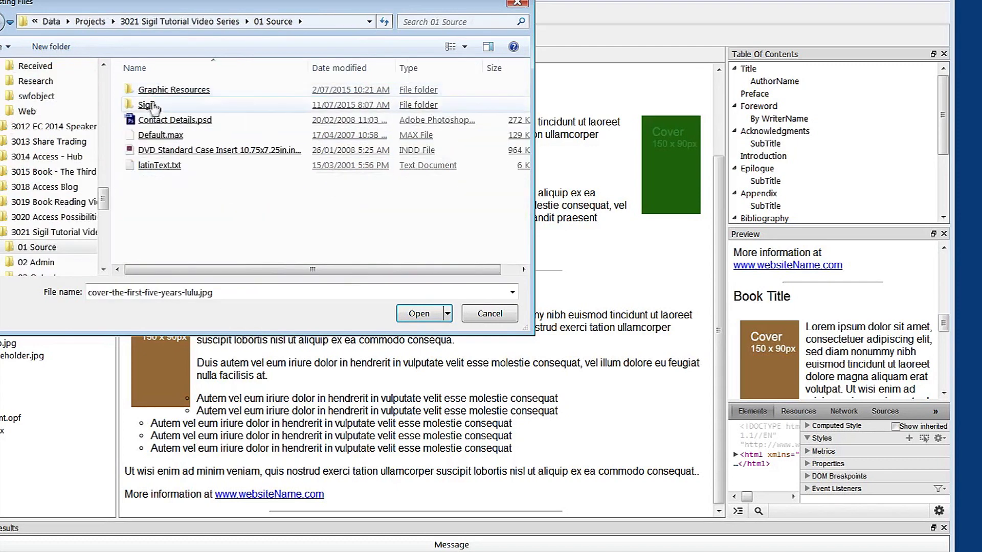
double_click(153, 98)
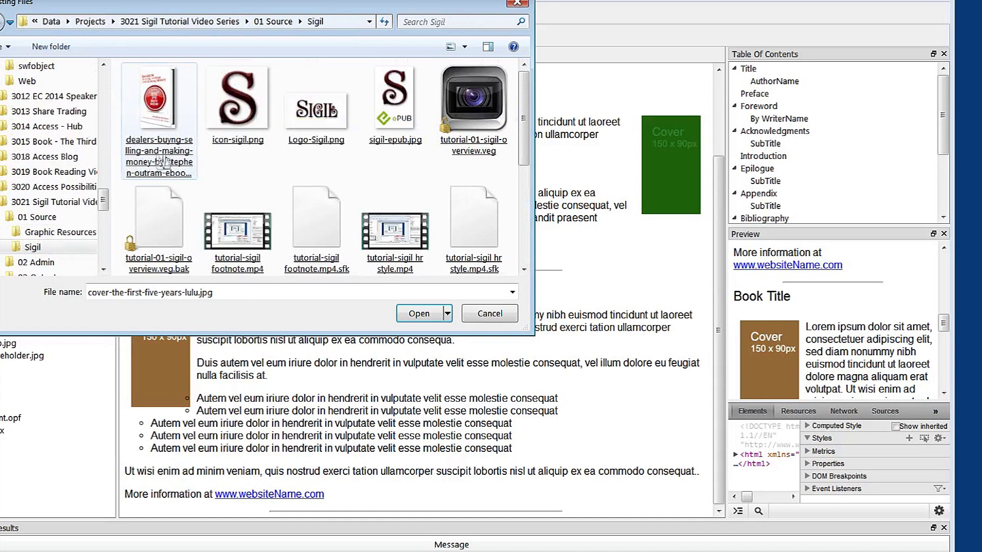
click(155, 104)
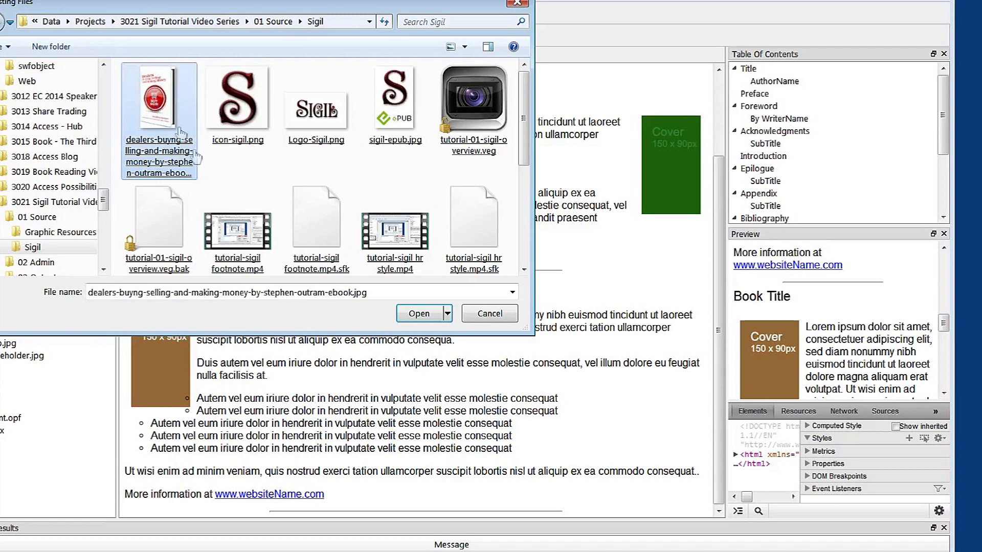
click(421, 314)
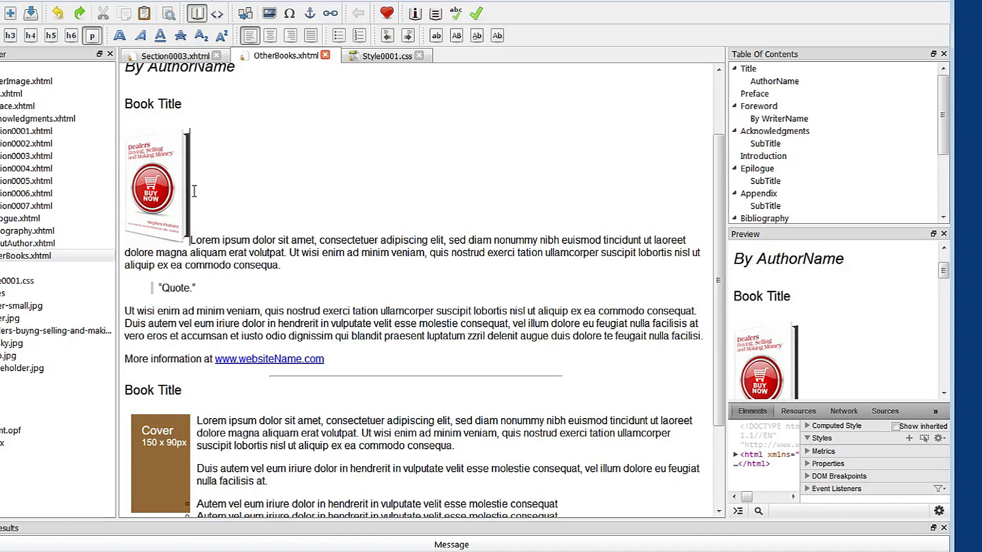
- Add class="floatright" to the Dealers cover's img tag in the code and check its placement in the rendered page
click(217, 14)
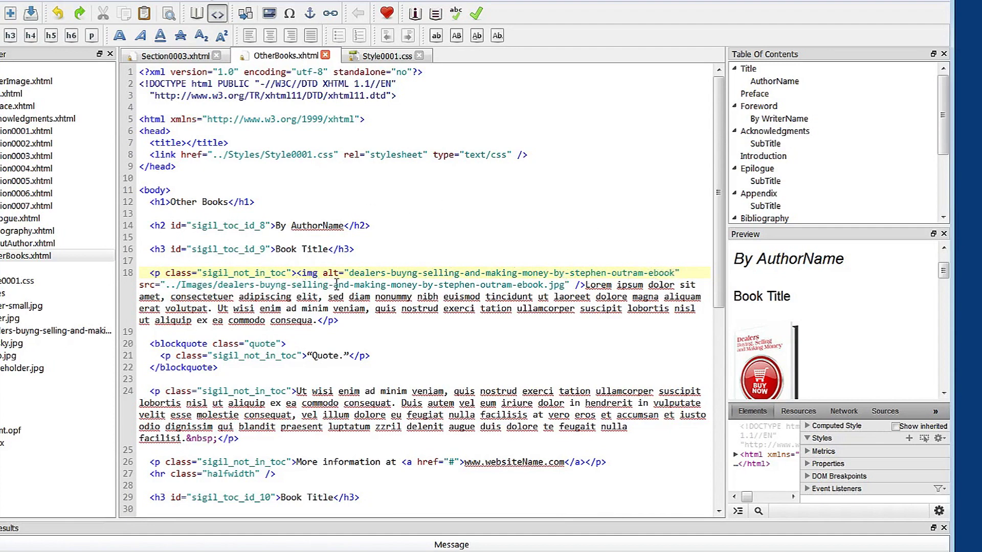
click(318, 273)
text(cl)
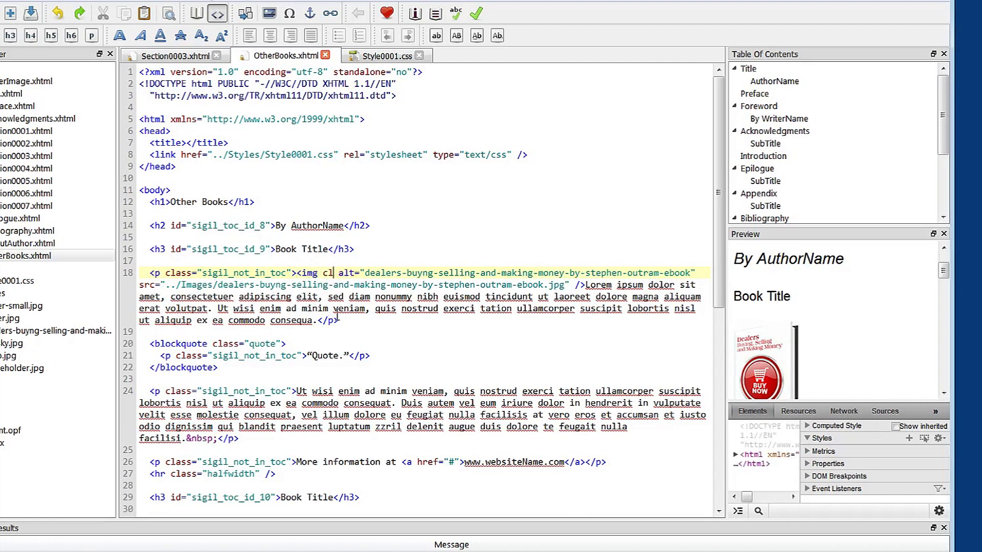
text(ass="")
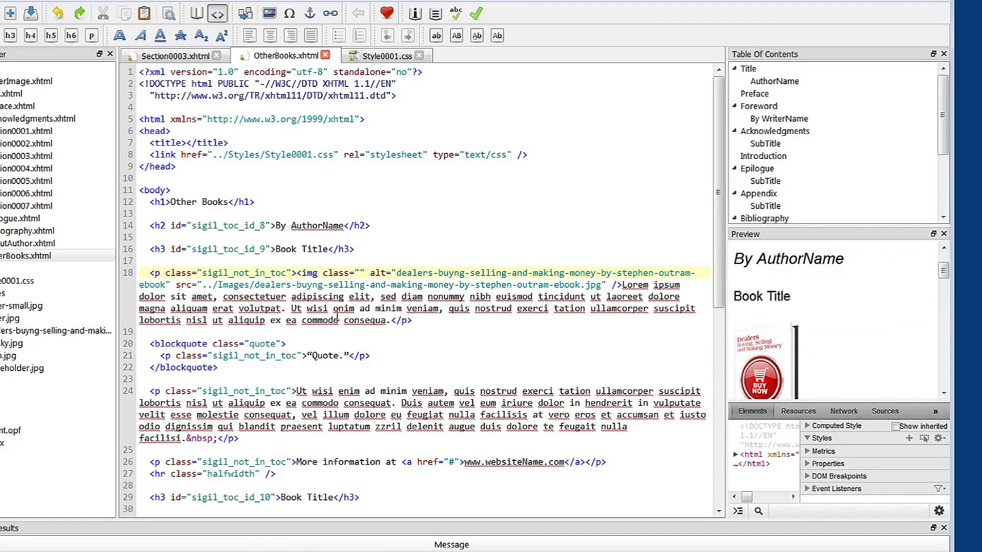
text(floatright)
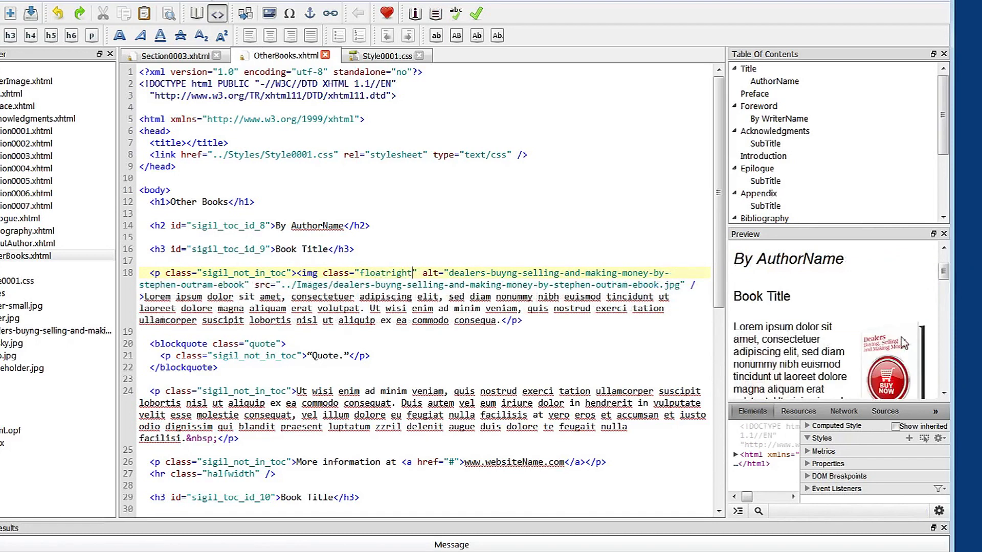
drag(944, 271, 944, 283)
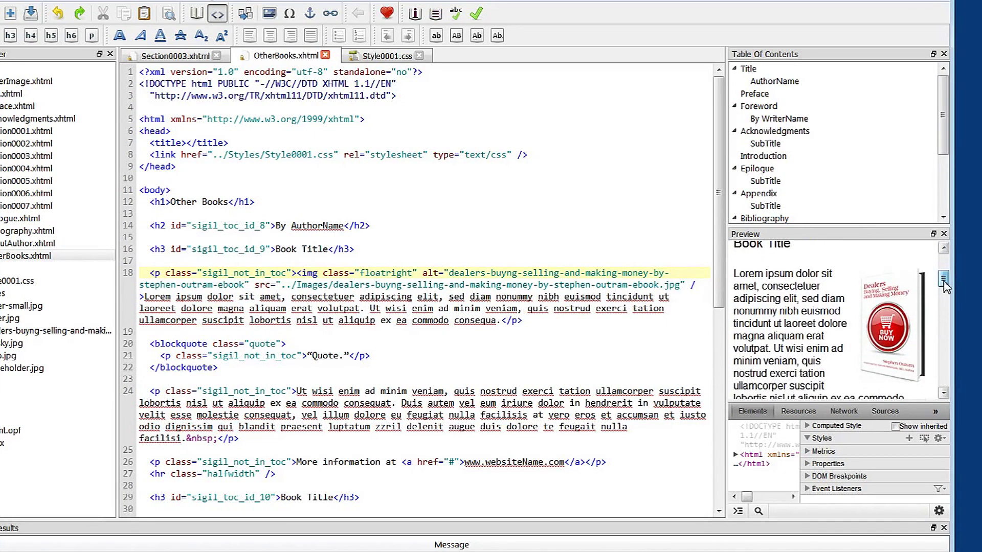
drag(944, 287, 943, 287)
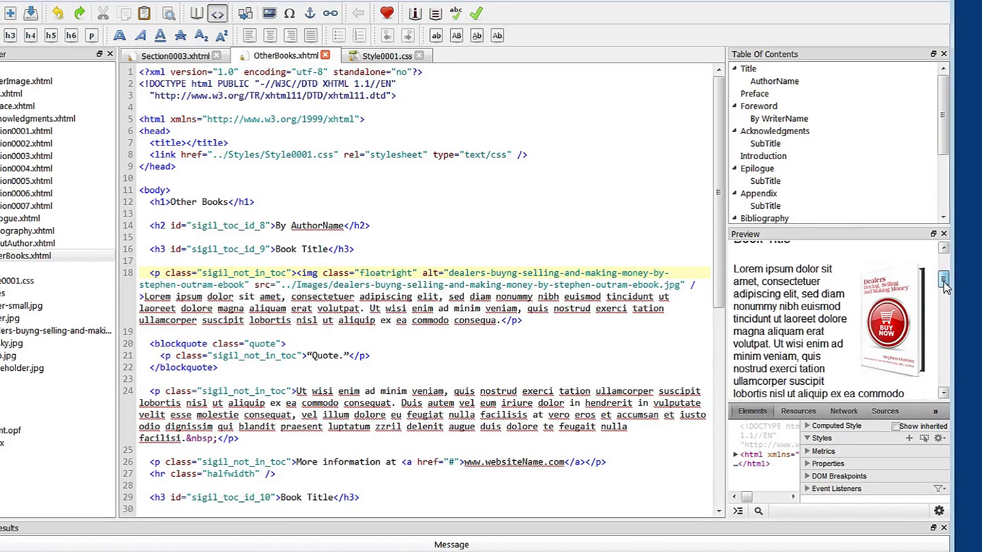
drag(943, 282, 943, 284)
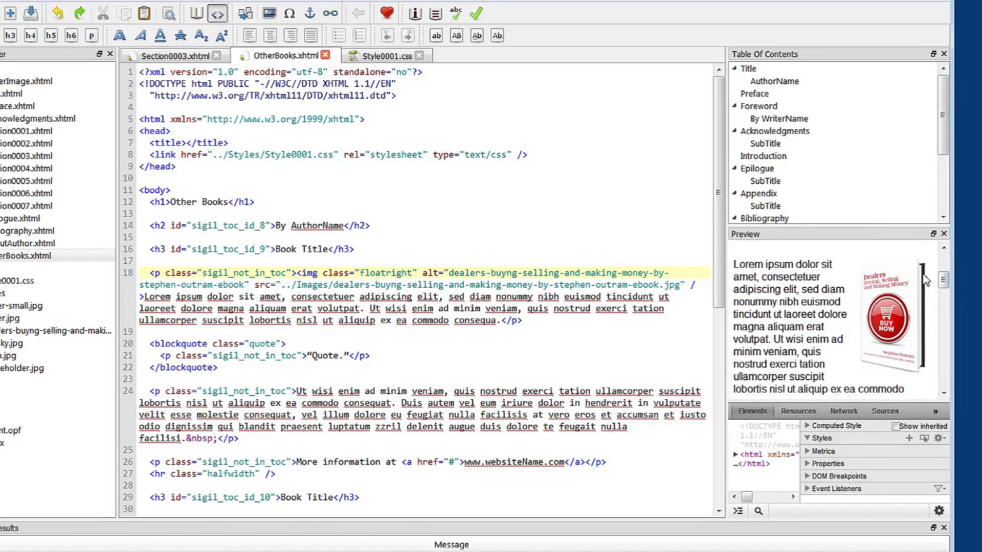
click(197, 14)
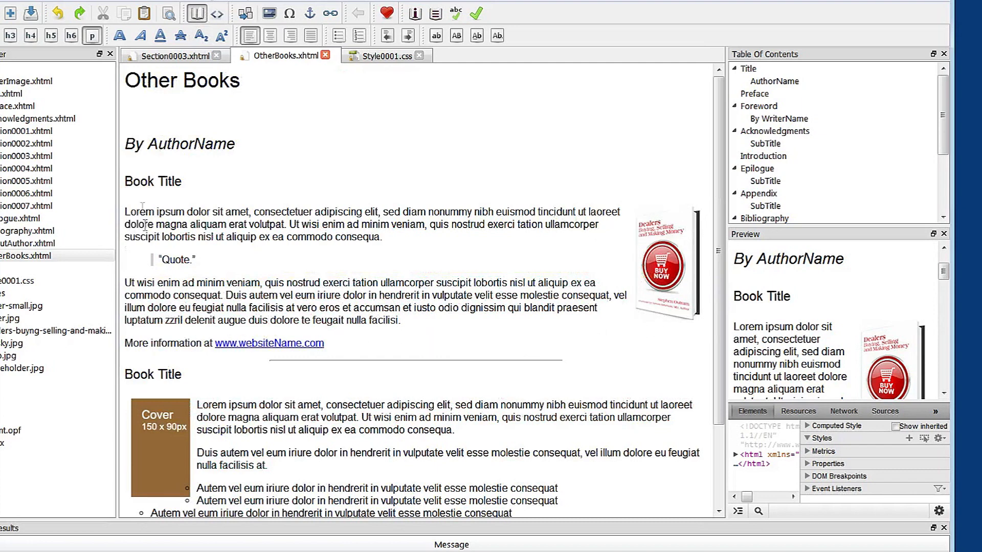
- Replace the first book's title heading in OtherBooks.xhtml with "Dealers: Buying, Selling & Making Money"
drag(124, 181, 183, 180)
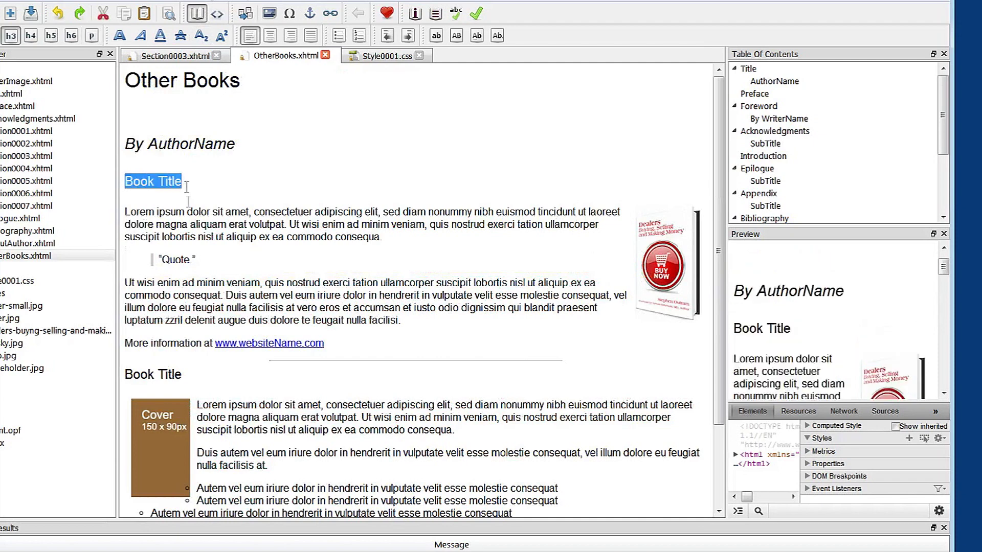
text(Dealers)
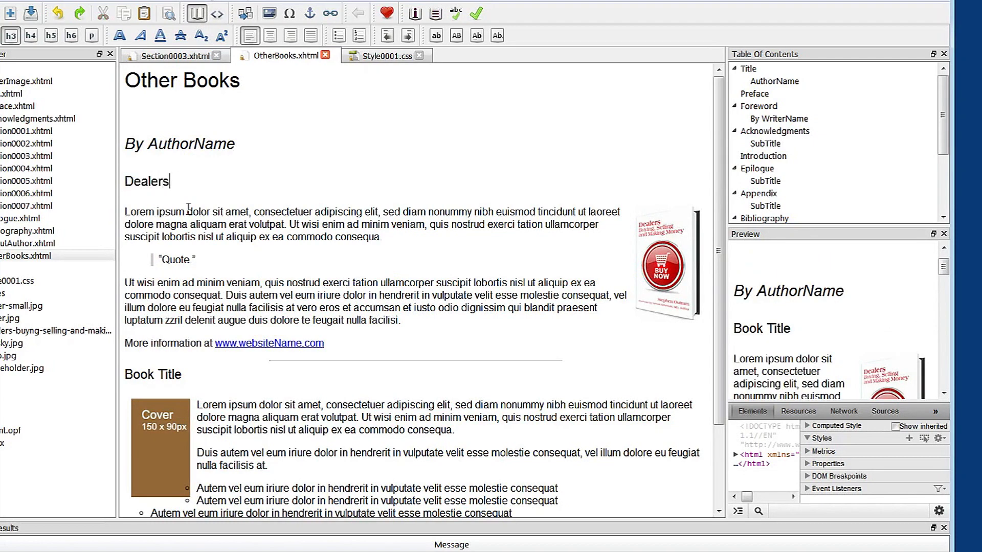
text(: Buying, Sel)
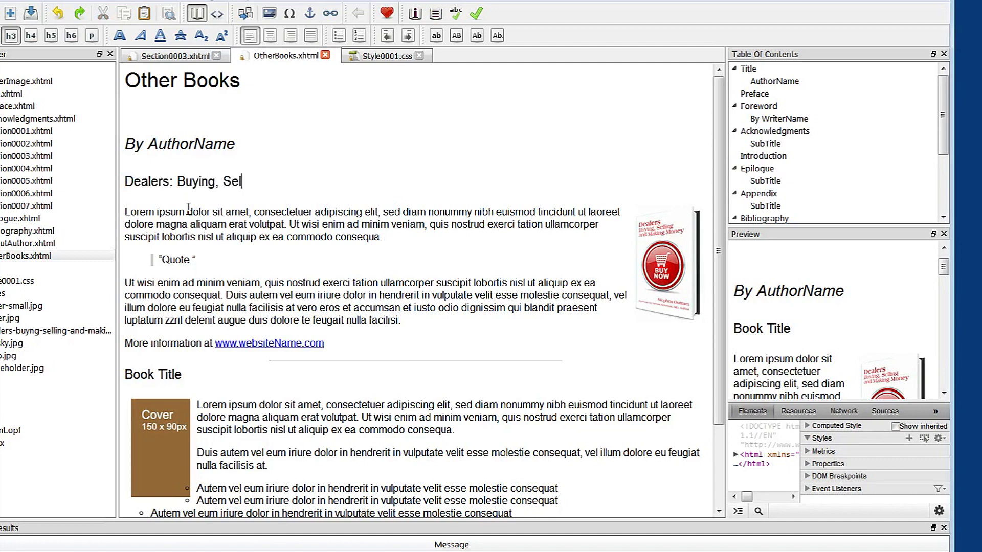
text(ling & Making Money)
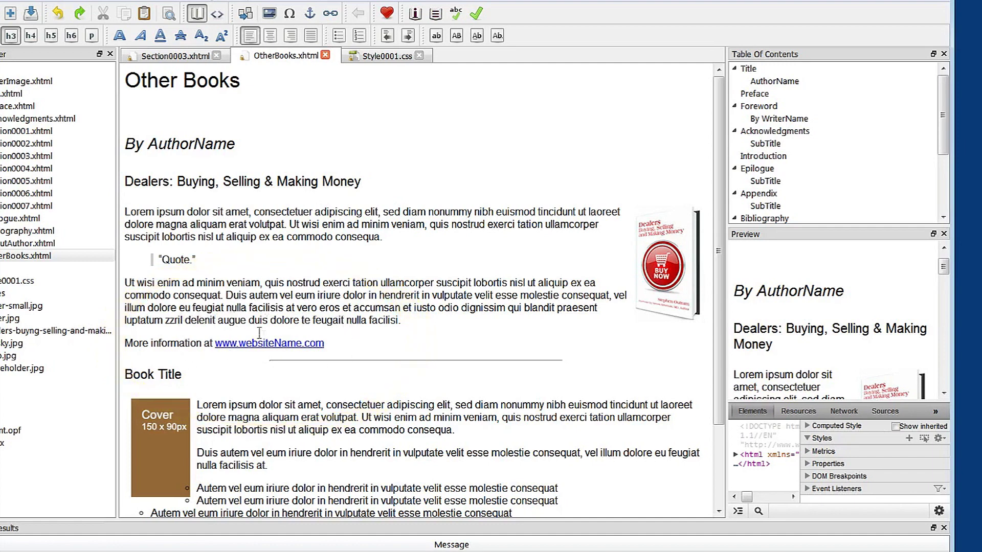
drag(325, 343, 215, 343)
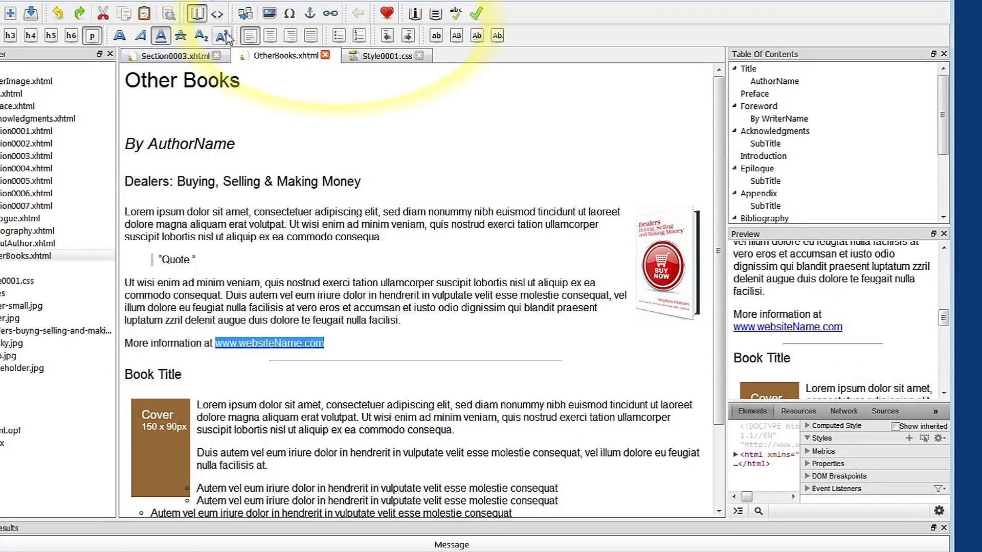
click(331, 14)
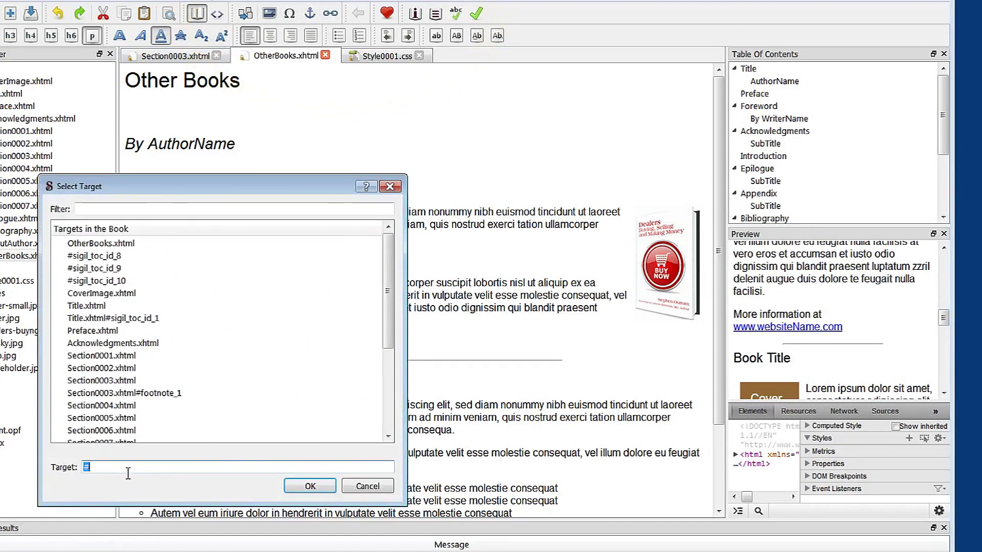
drag(102, 471, 83, 470)
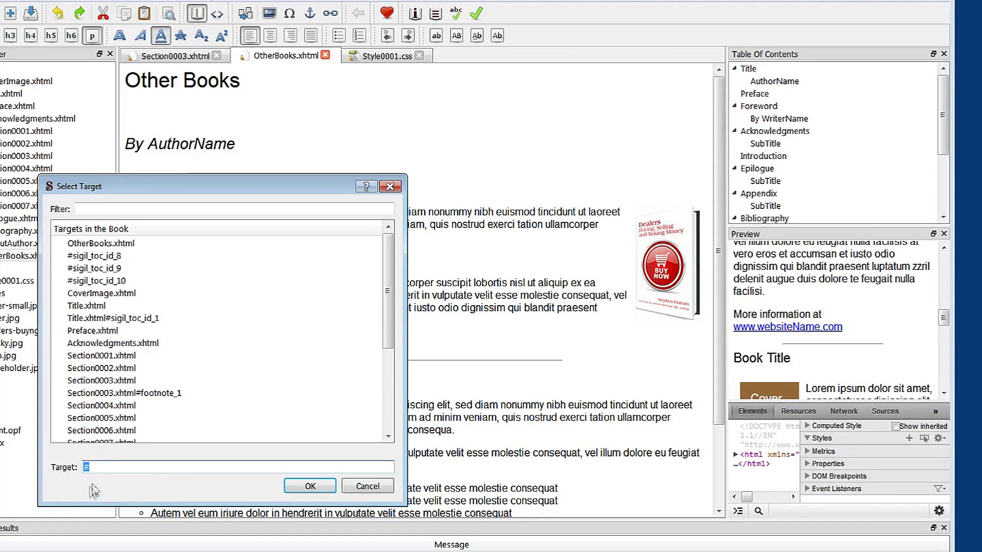
click(111, 468)
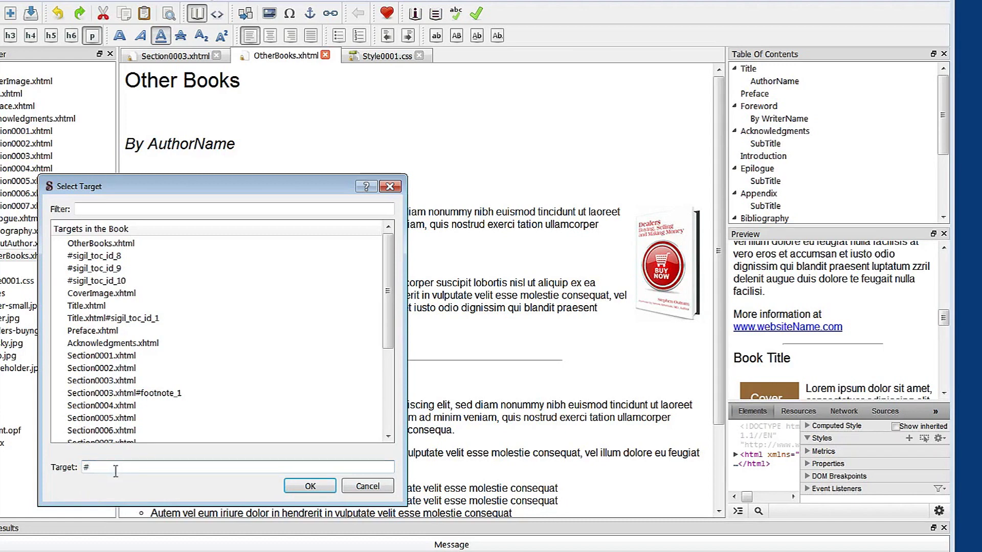
drag(95, 467, 65, 478)
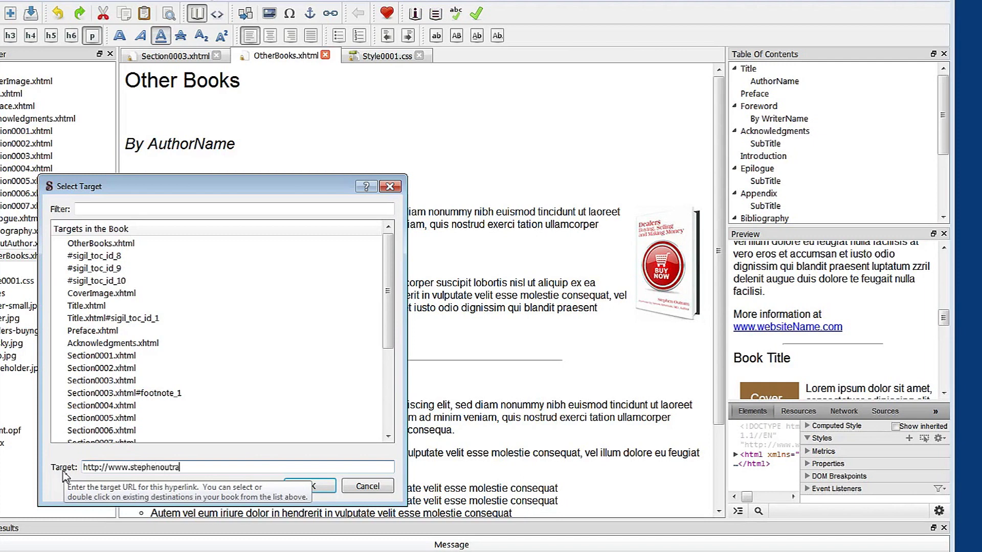
text(m.com)
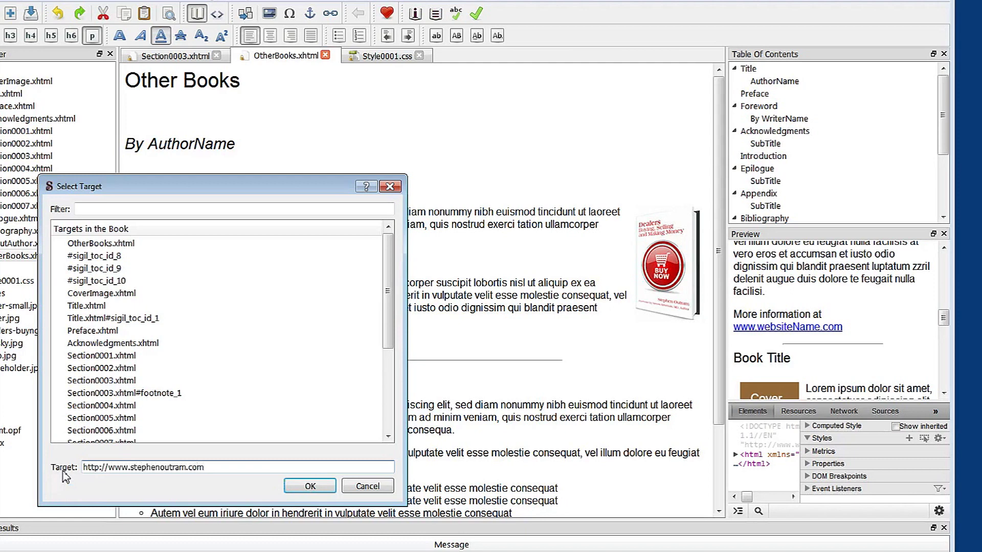
click(306, 486)
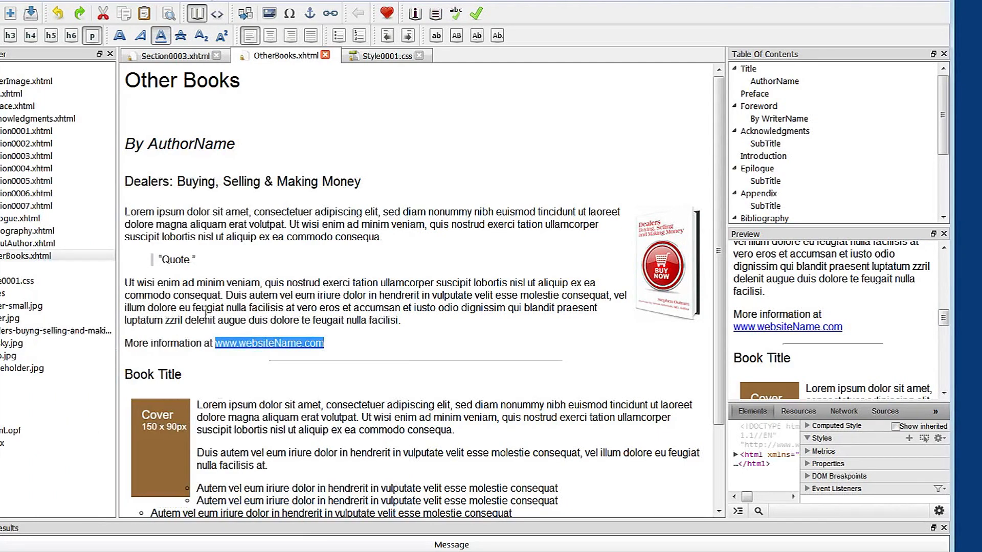
click(218, 13)
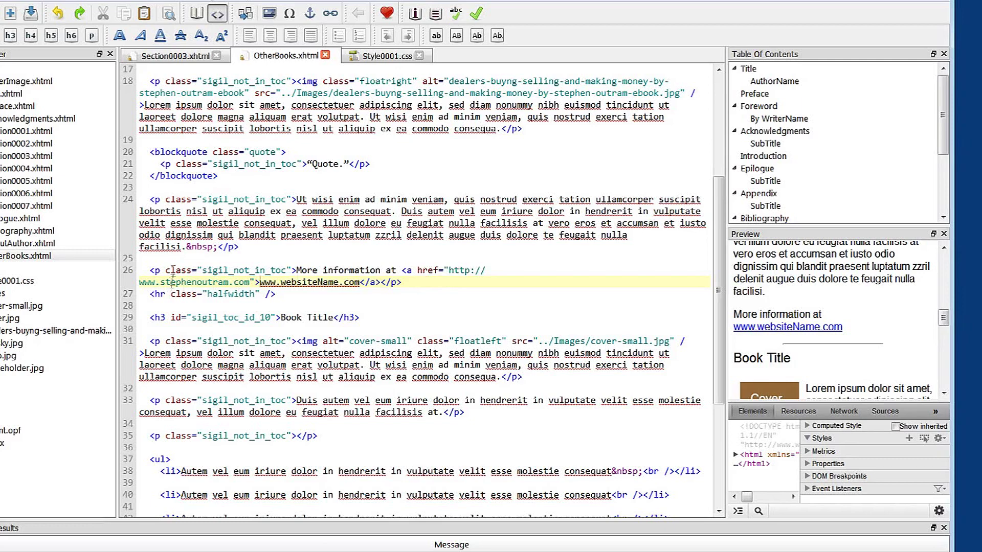
click(196, 14)
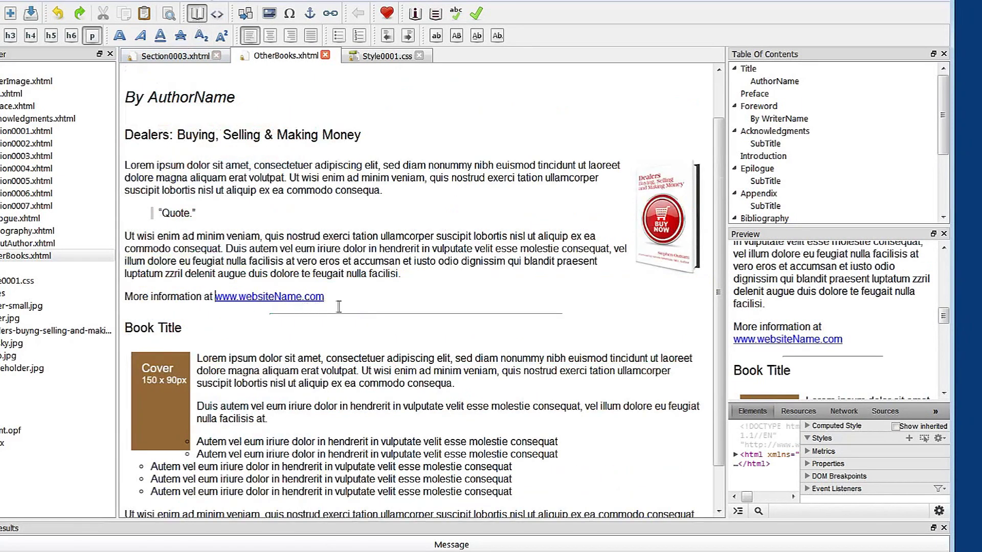
key(Right)
key(Right)
key(Right)
key(Delete)
key(Delete)
key(Delete)
key(Delete)
key(Delete)
key(Delete)
key(Delete)
key(Delete)
key(Delete)
key(Delete)
key(Delete)
key(Delete)
text(steph)
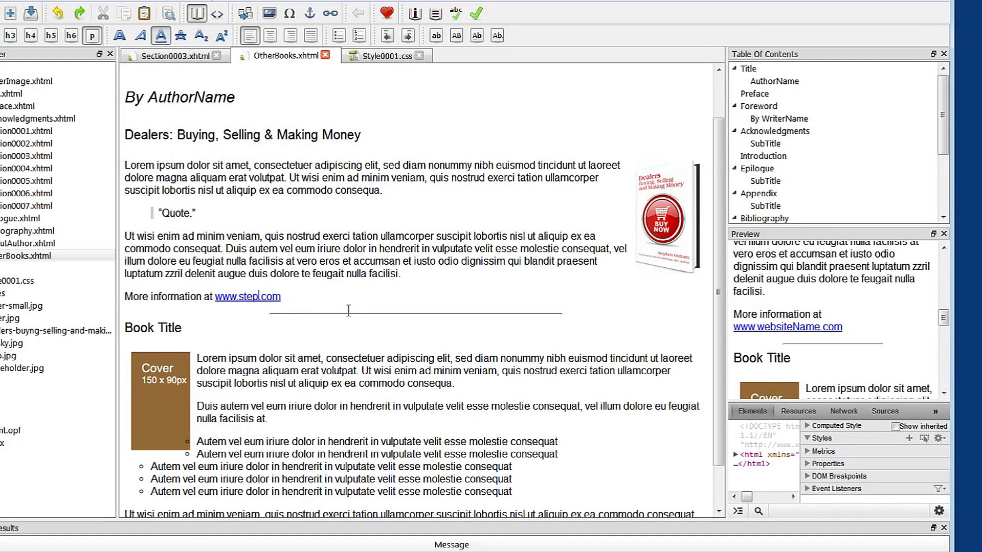
text(enoutram)
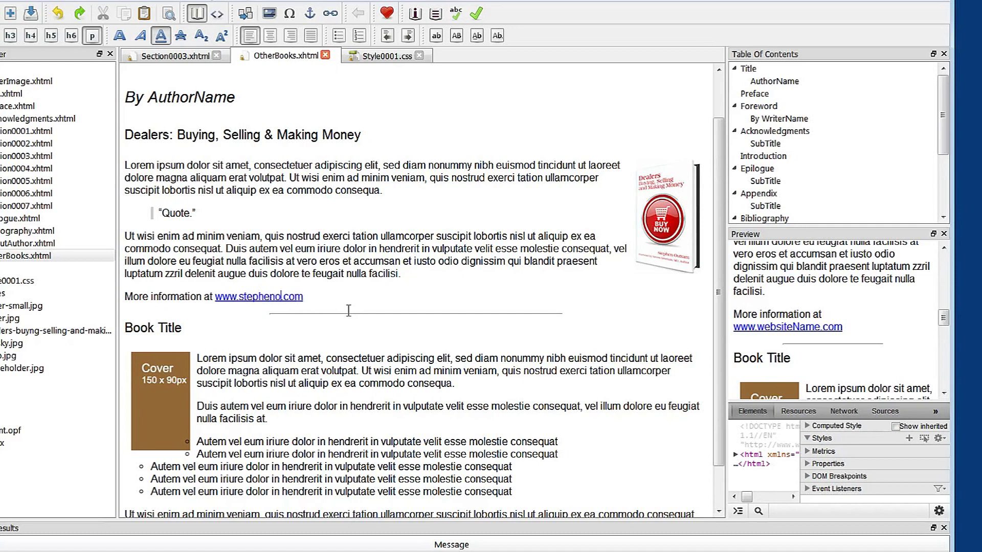